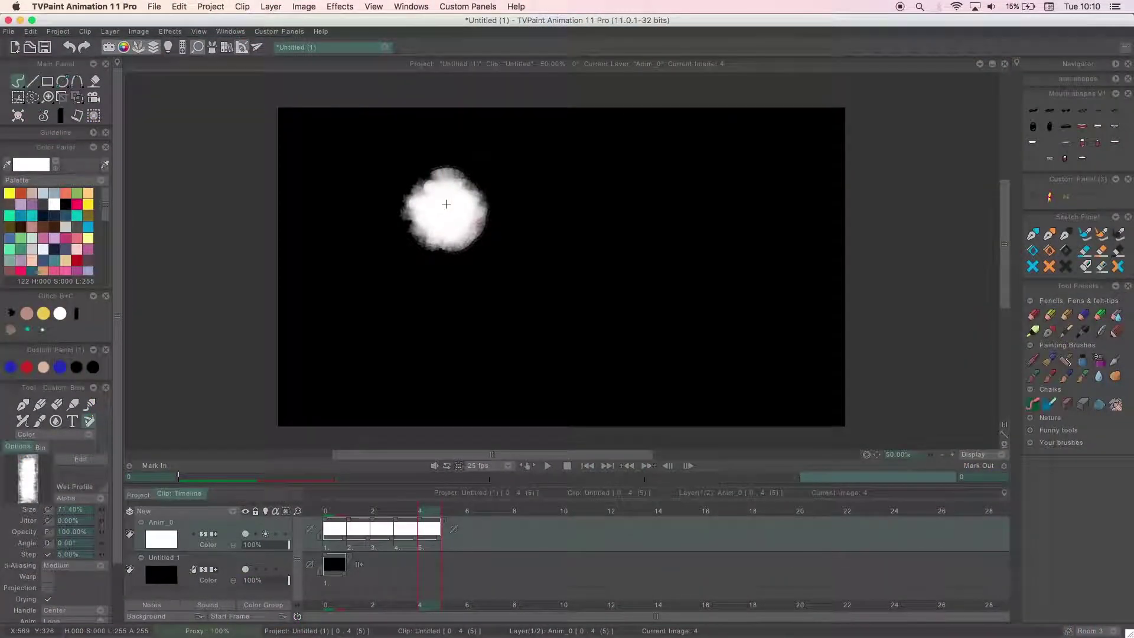
Select the five Anim_0 frames and cut the white blob out as an AnimBrush using the rectangular cutting tool
left_click_drag(341, 546, 438, 548)
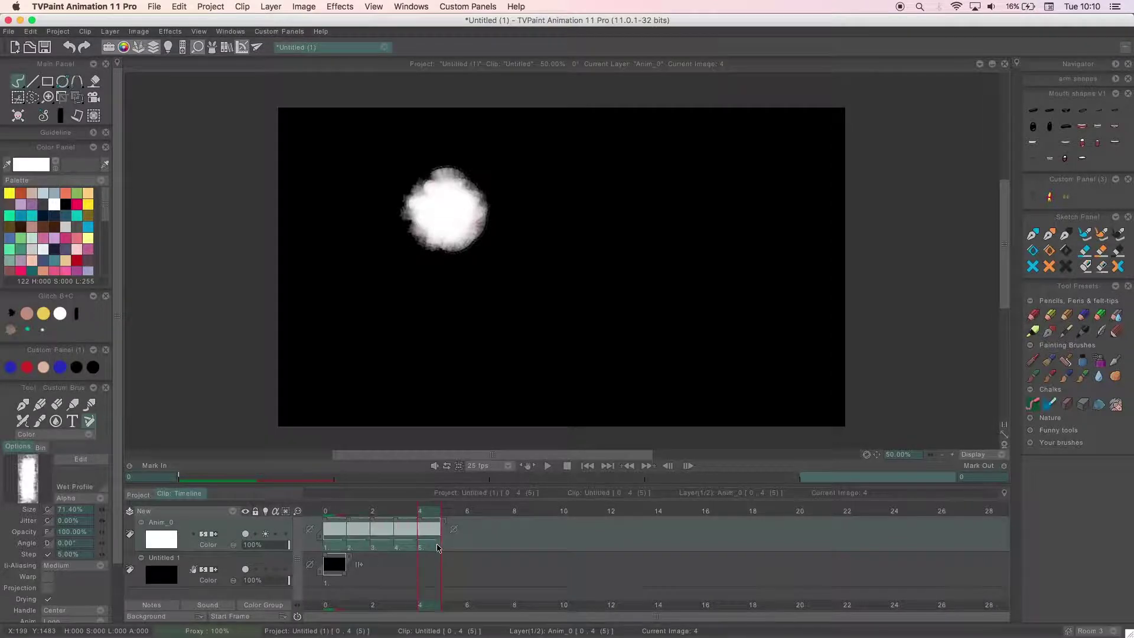
left_click(24, 102)
left_click(98, 99)
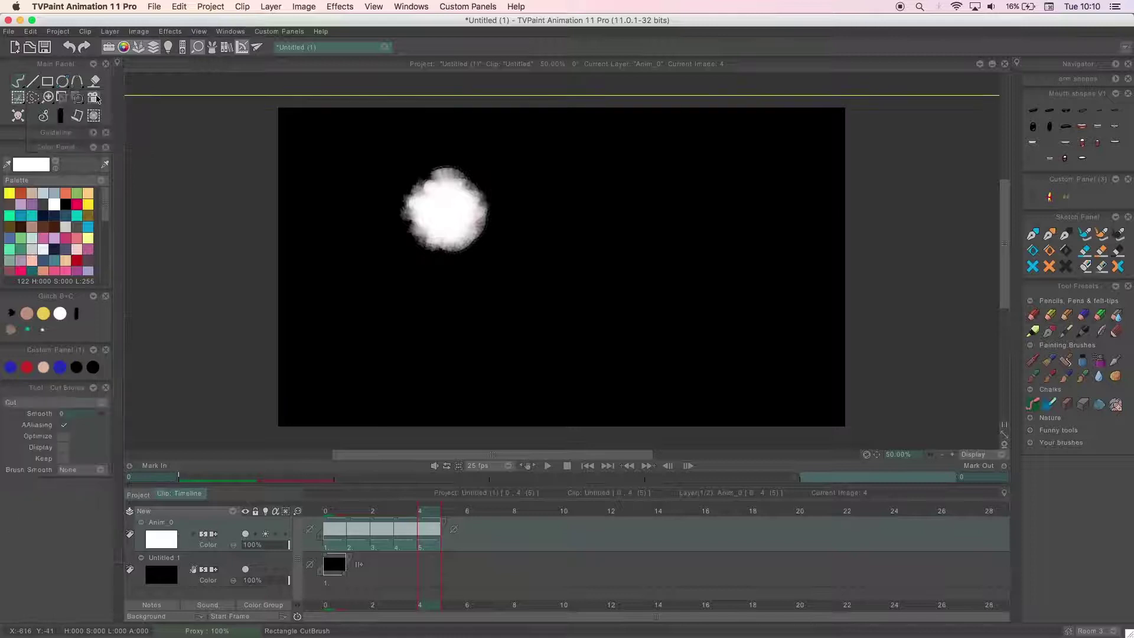
left_click_drag(366, 142, 518, 275)
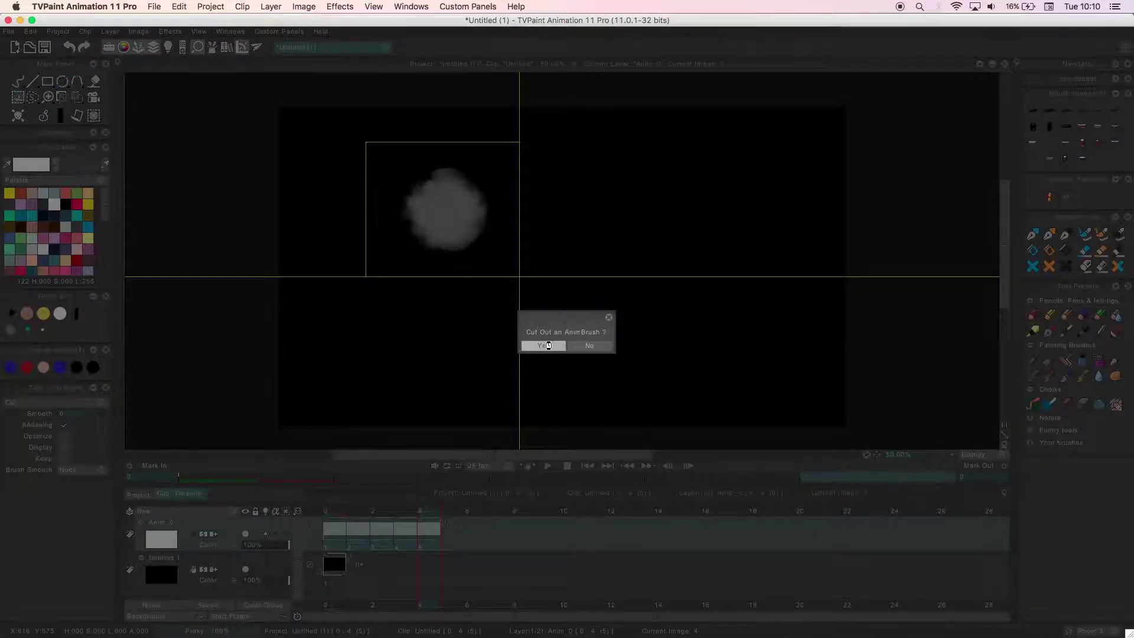
left_click(544, 345)
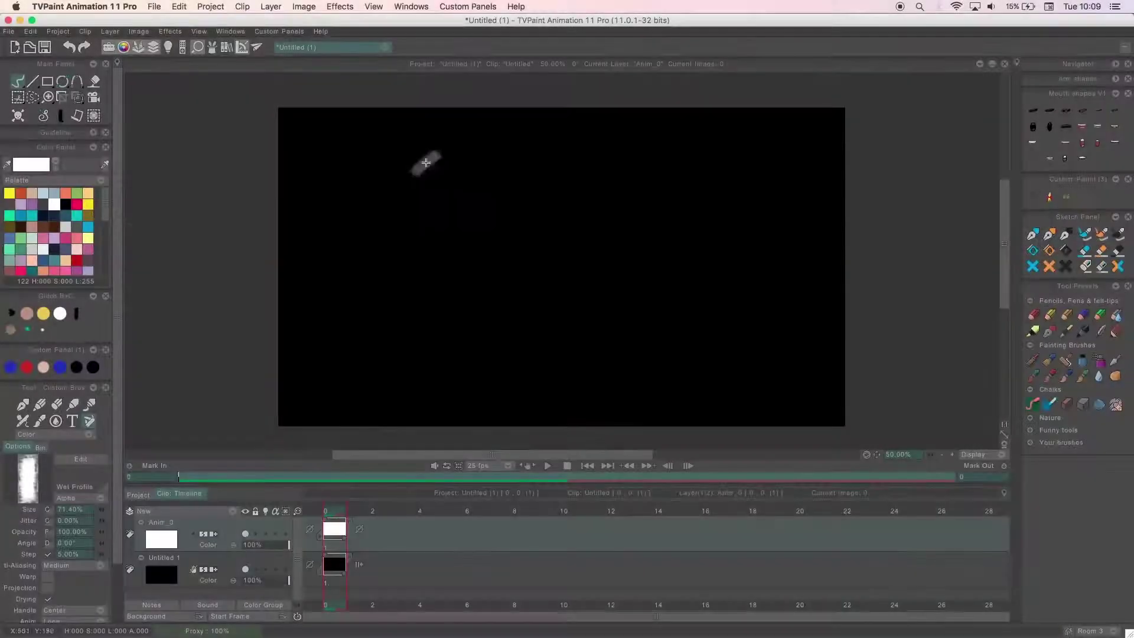
Paint a soft, round white blob on each of five consecutive frames of the Anim_0 layer
mouse_move(439, 218)
left_mouse_down()
mouse_move(477, 226)
mouse_move(441, 219)
mouse_move(438, 205)
mouse_move(454, 213)
mouse_move(466, 175)
mouse_move(443, 219)
mouse_move(448, 204)
mouse_move(438, 208)
mouse_move(452, 204)
mouse_move(432, 213)
mouse_move(503, 166)
mouse_move(427, 205)
mouse_move(443, 219)
mouse_move(460, 202)
mouse_move(452, 197)
mouse_move(444, 224)
mouse_move(457, 222)
mouse_move(452, 197)
mouse_move(420, 203)
mouse_move(439, 189)
mouse_move(464, 198)
mouse_move(470, 217)
mouse_move(450, 234)
mouse_move(429, 212)
left_mouse_up()
key("Right")
key("Right")
key("Right")
key("BackSpace")
key("Right")
key("BackSpace")
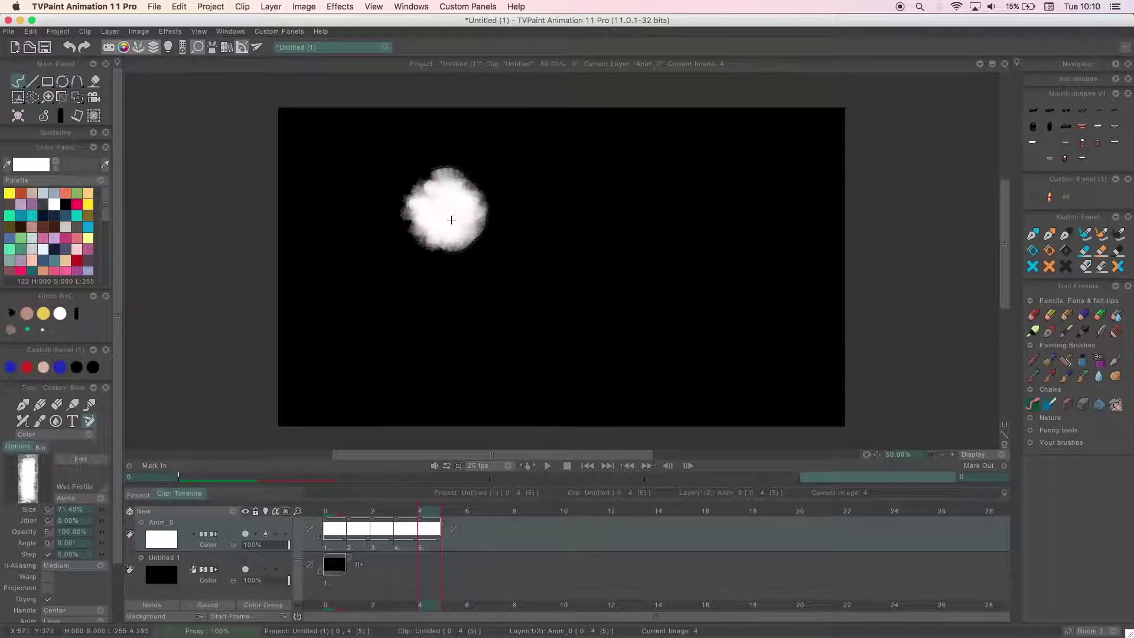
Turn the five painted blob frames into an AnimBrush with a rectangular cut around the blob
left_click_drag(329, 547, 463, 540)
left_click(20, 99)
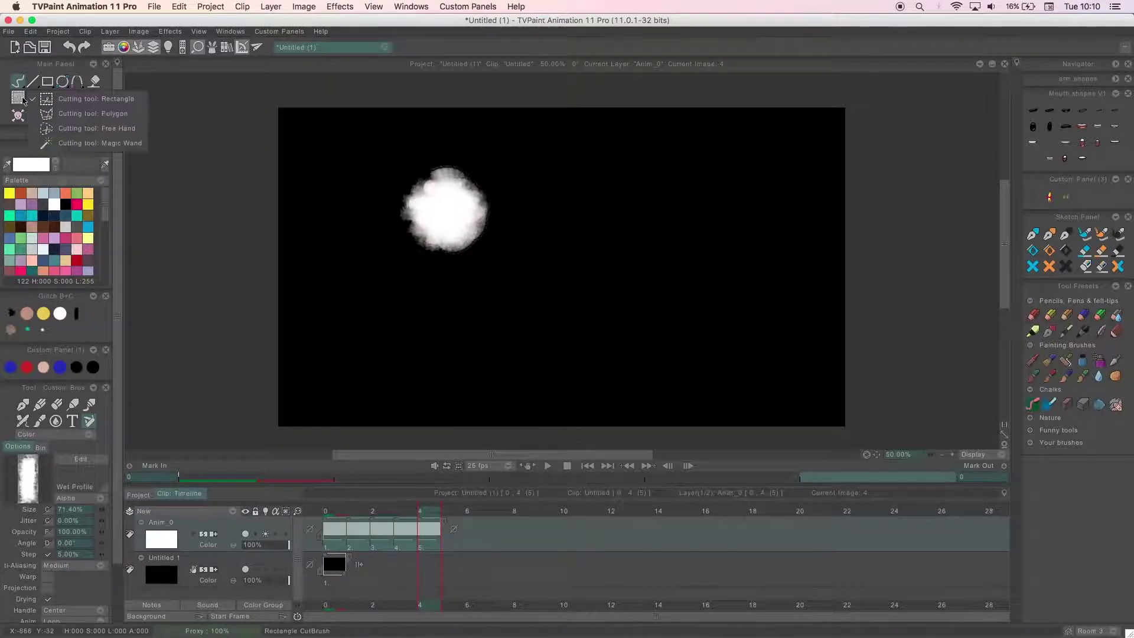
left_click(99, 97)
left_click_drag(365, 142, 519, 275)
left_click(545, 346)
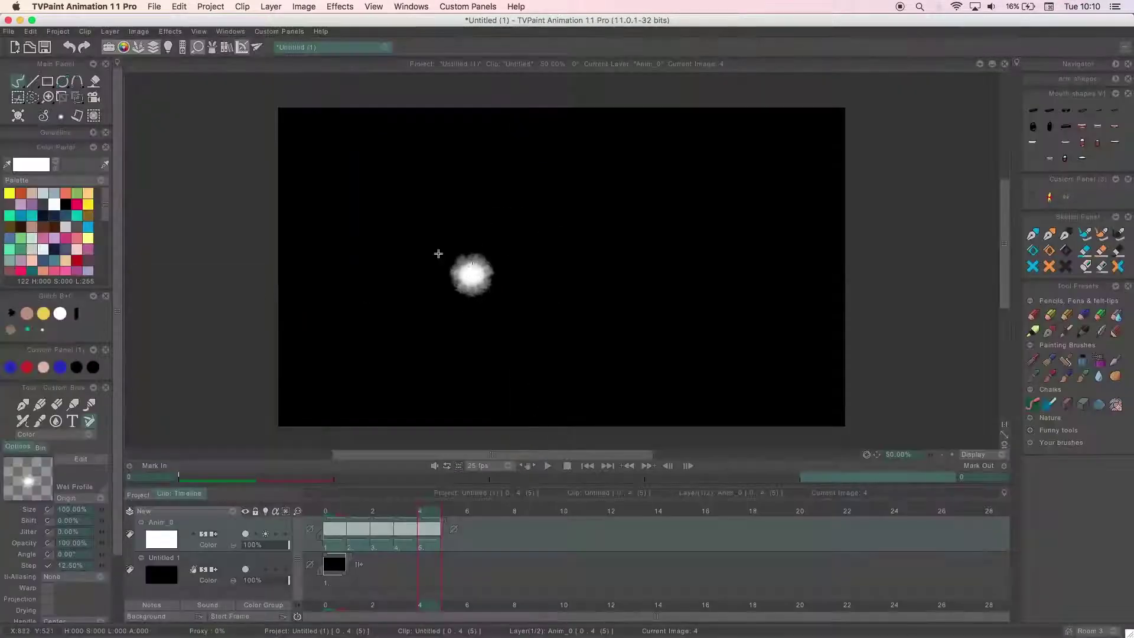
Try the blob AnimBrush with a single stamp and a freehand stroke, and undo the test marks
left_click(378, 272)
mouse_move(471, 322)
left_mouse_down()
mouse_move(469, 294)
mouse_move(575, 266)
mouse_move(615, 296)
mouse_move(643, 262)
mouse_move(613, 244)
left_mouse_up()
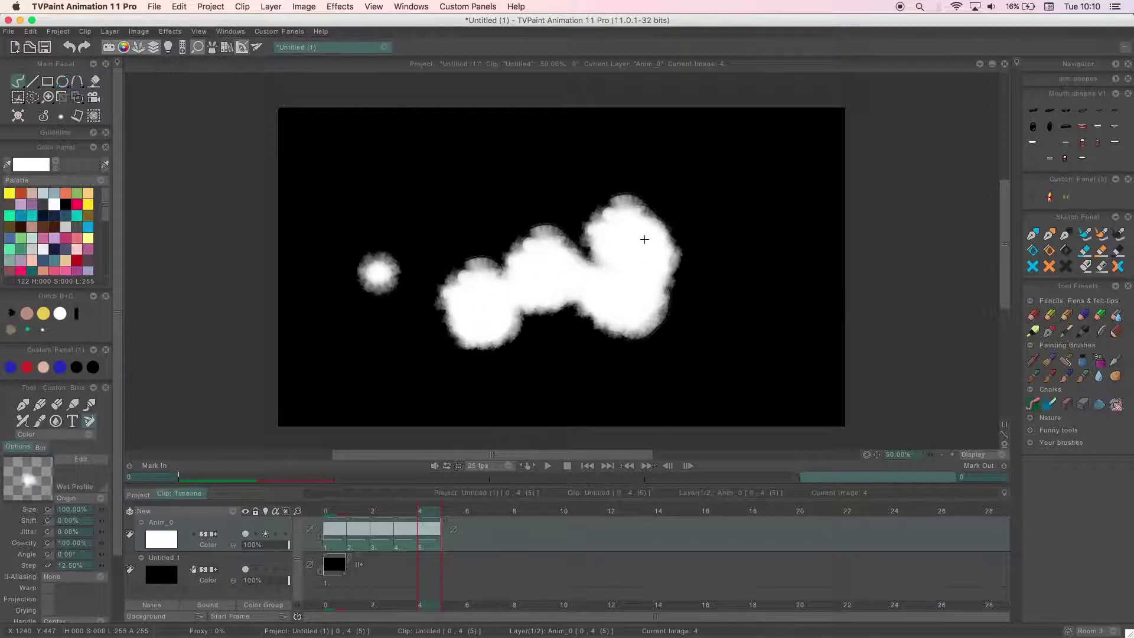
key("super+z")
key("super+z")
key("super+z")
key("super+z")
key("super+z")
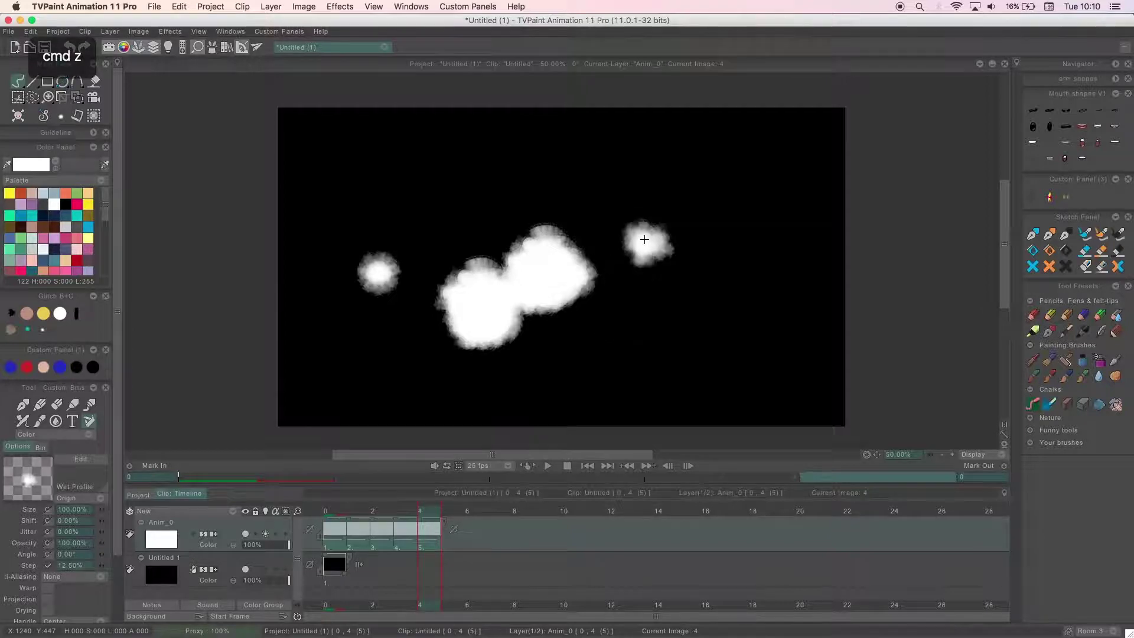
key("super+z")
key("super+z")
key("super+z")
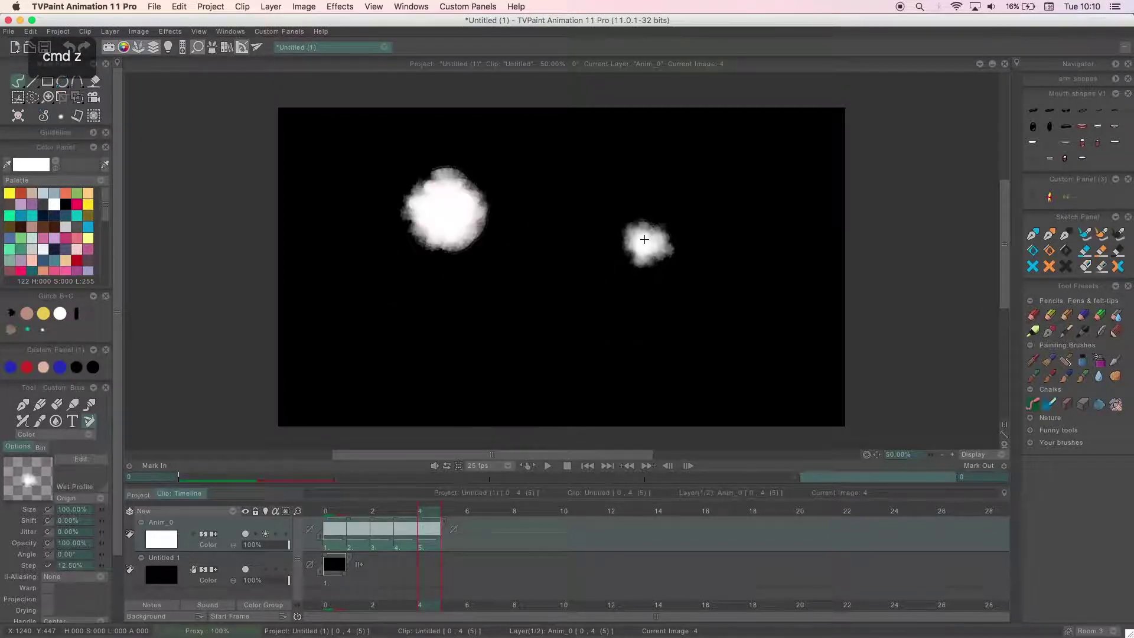
key("super+z")
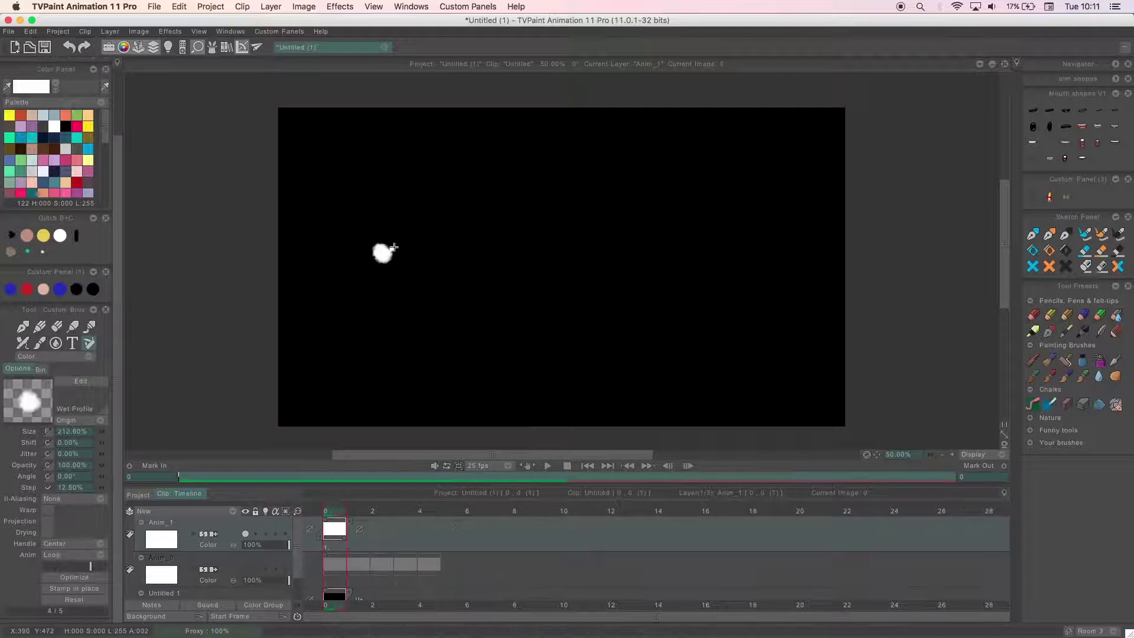
Paint two broad white test strokes across the Anim_1 layer with the AnimBrush at 212.60% size
mouse_move(447, 241)
left_mouse_down()
mouse_move(519, 215)
mouse_move(573, 217)
mouse_move(473, 274)
left_mouse_up()
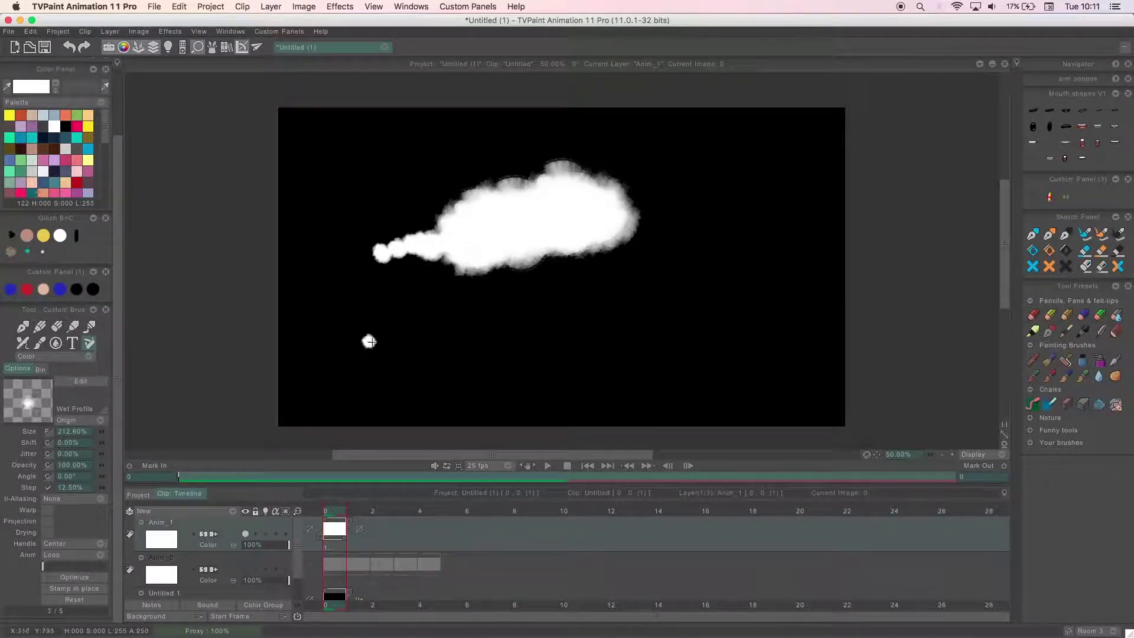
left_click_drag(369, 342, 718, 335)
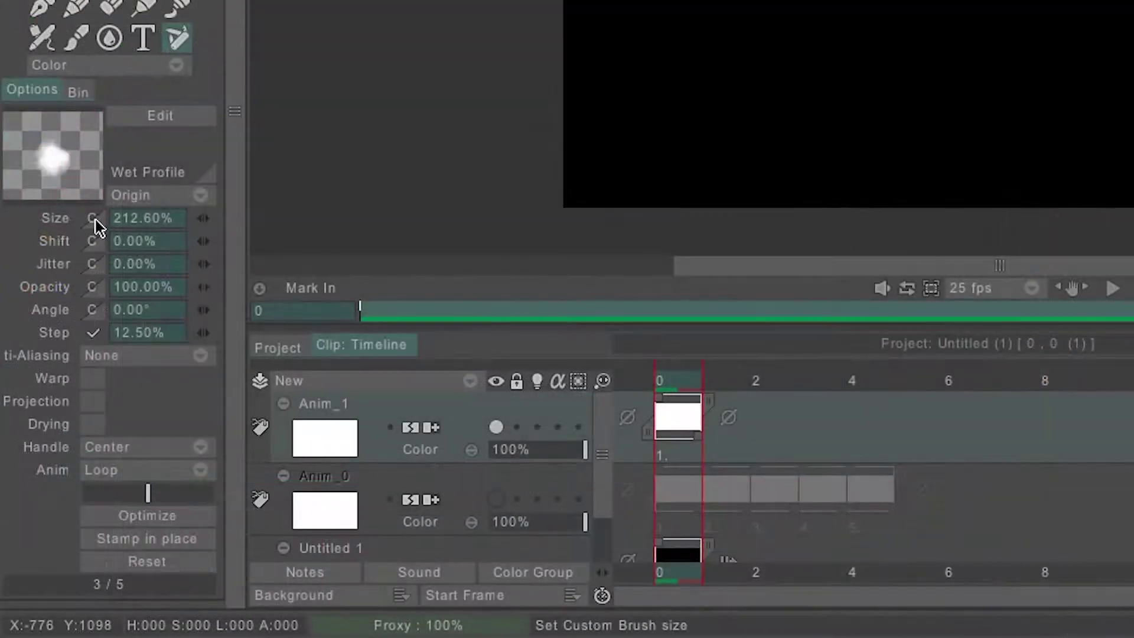
Connect the AnimBrush's Size and Opacity to Pressure and test them with two short strokes on the canvas
left_click(94, 218)
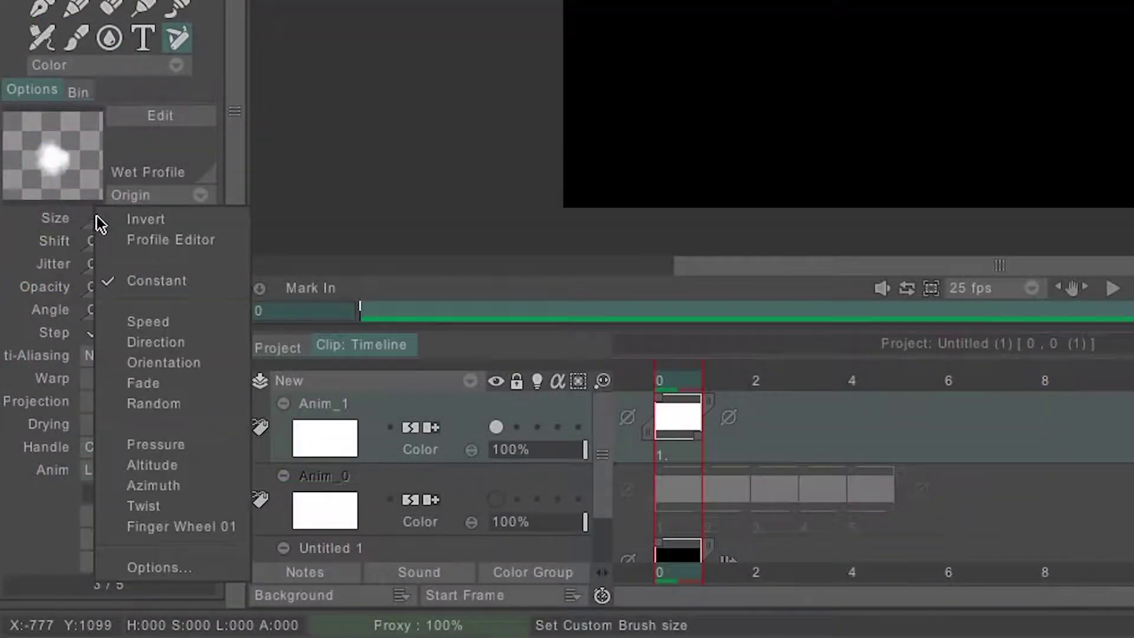
left_click(230, 282)
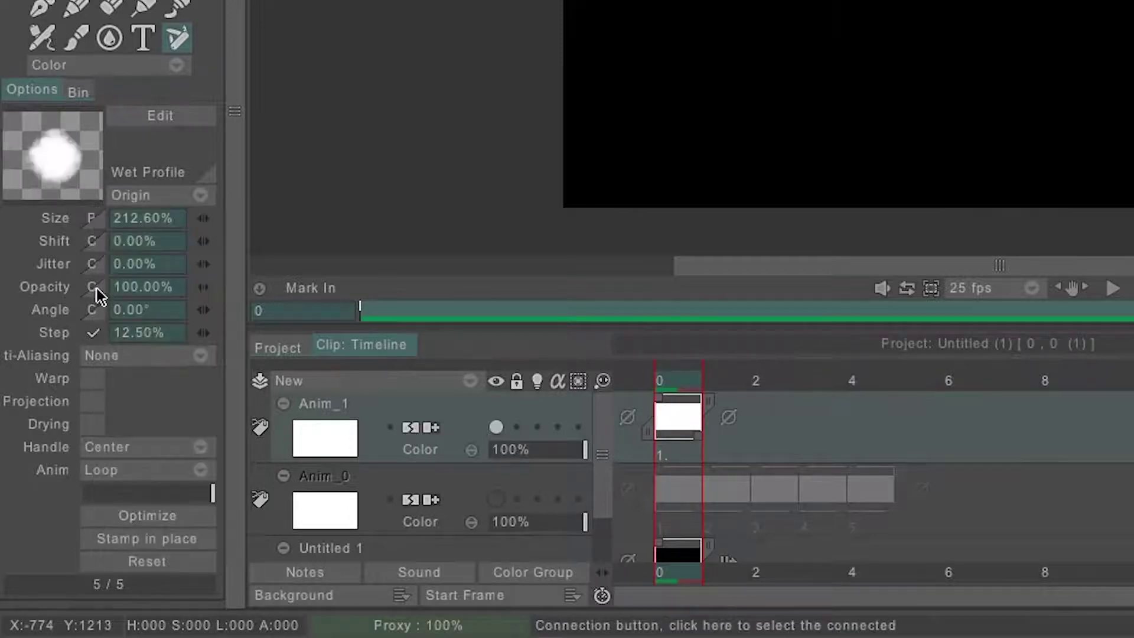
left_click(97, 288)
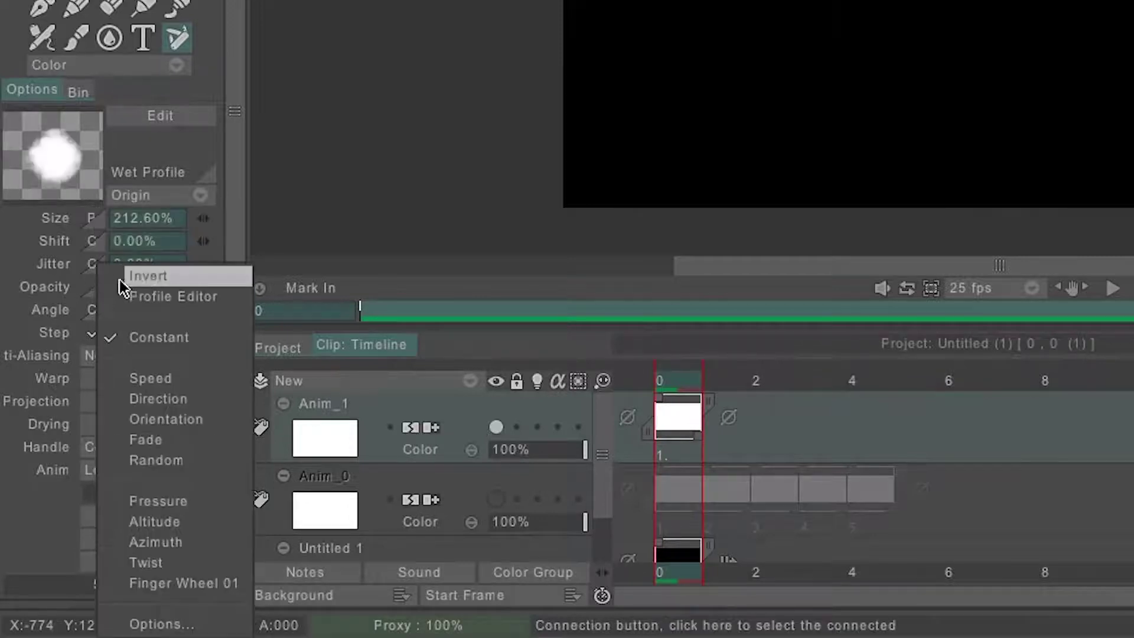
left_click(203, 506)
left_click_drag(495, 210, 596, 212)
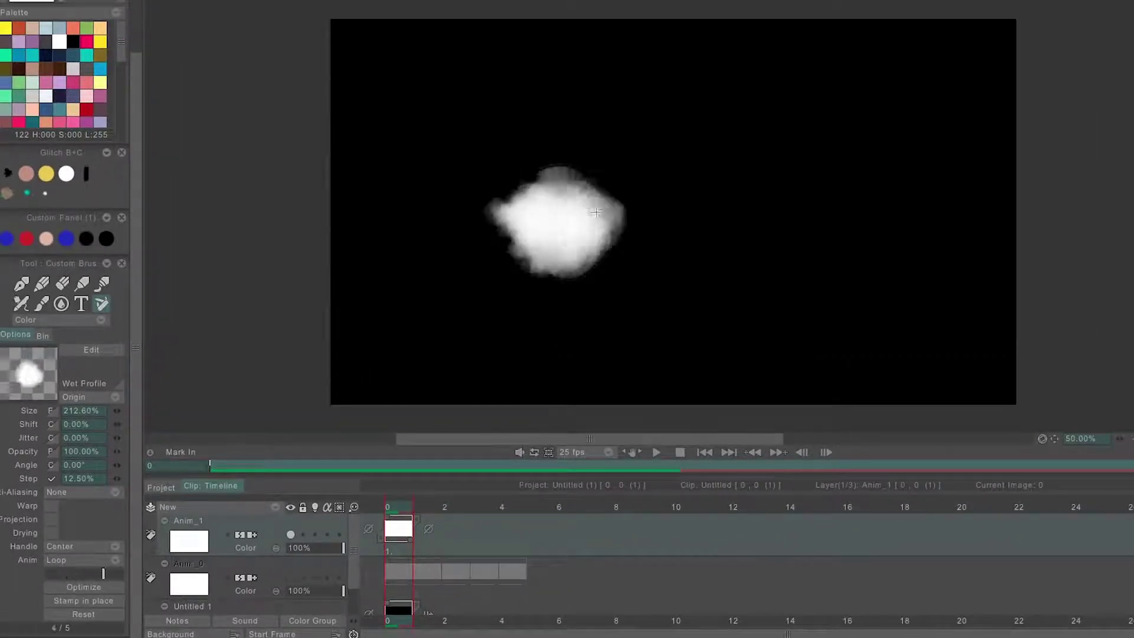
mouse_move(666, 162)
left_mouse_down()
mouse_move(684, 167)
mouse_move(752, 140)
left_mouse_up()
Connect the AnimBrush's Jitter to Random and open the choices for its Anim mode
left_click(51, 438)
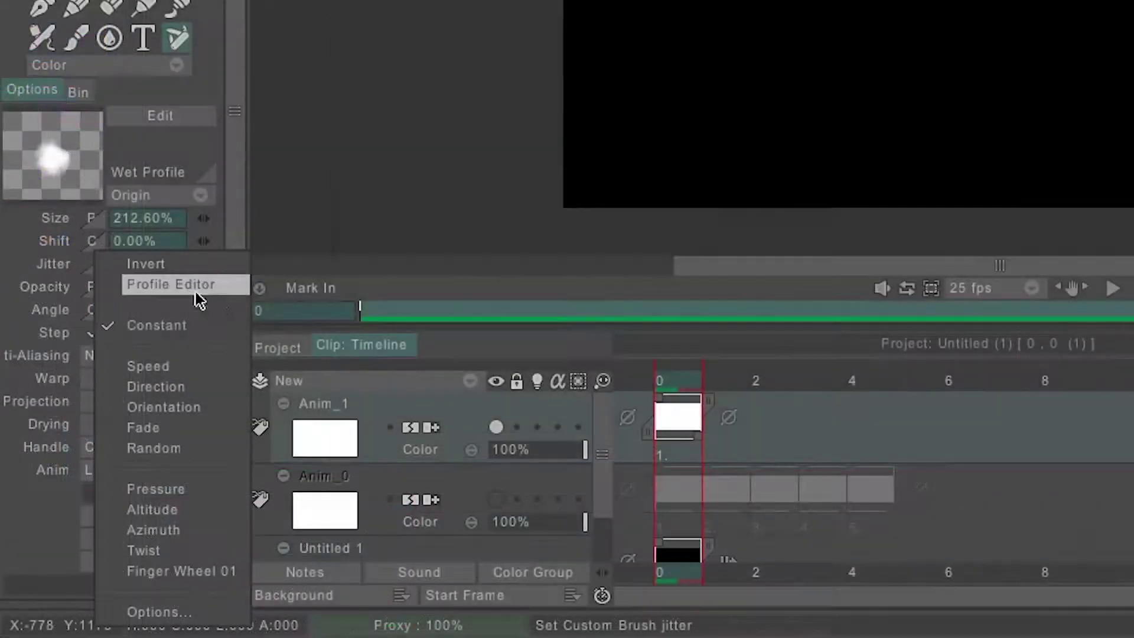
left_click(206, 449)
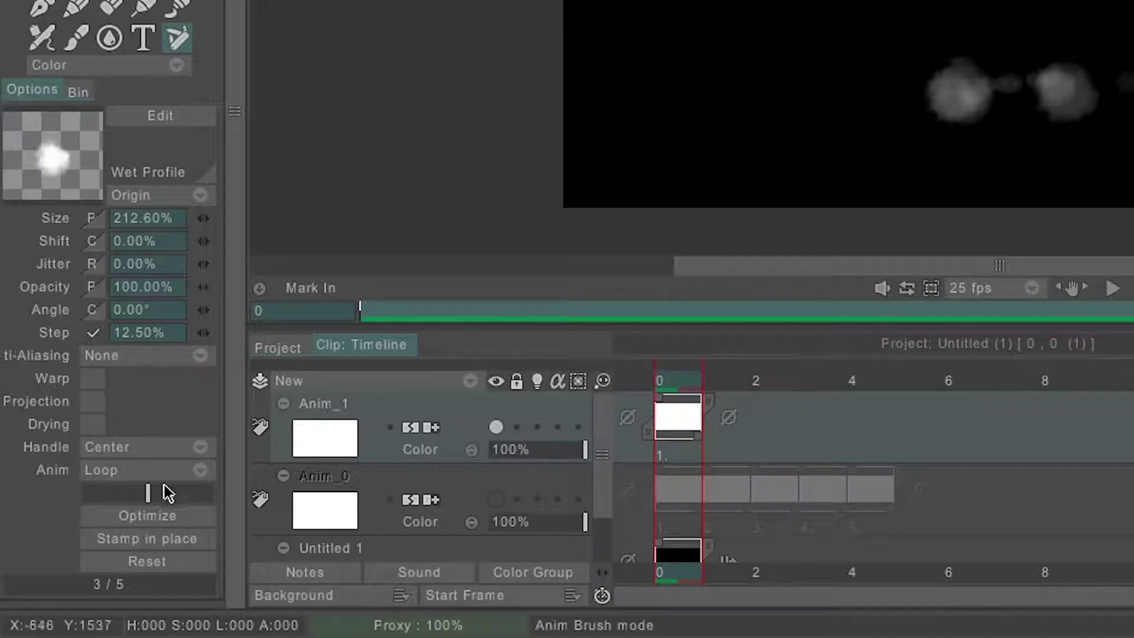
left_click(150, 470)
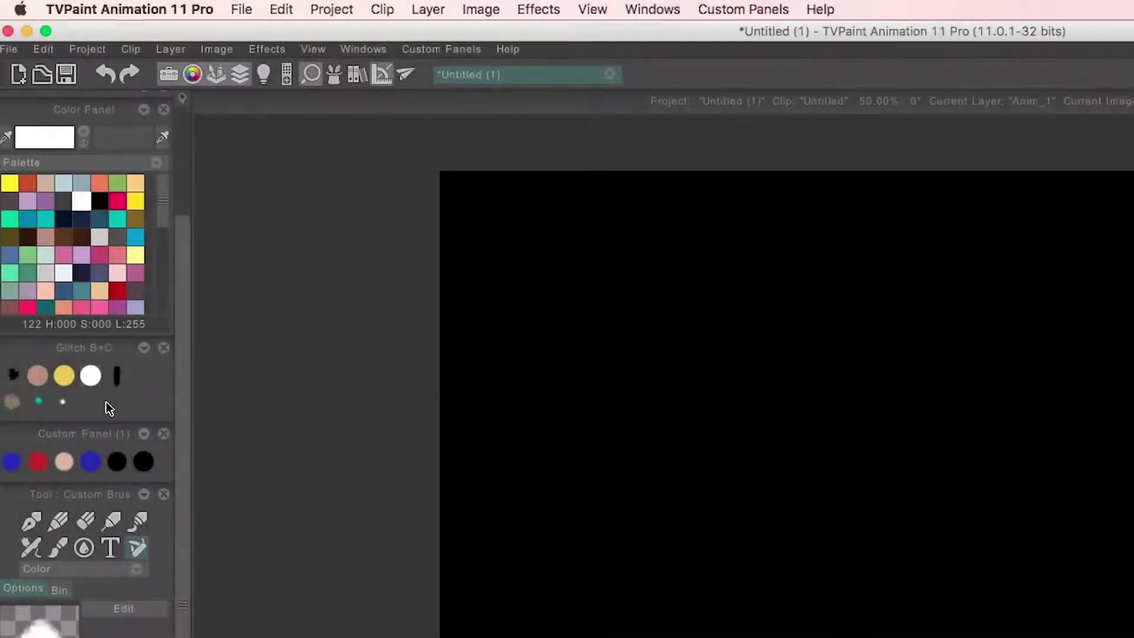
Create a new custom panel and place it over the canvas
right_click(135, 402)
left_click(95, 416)
left_click(739, 10)
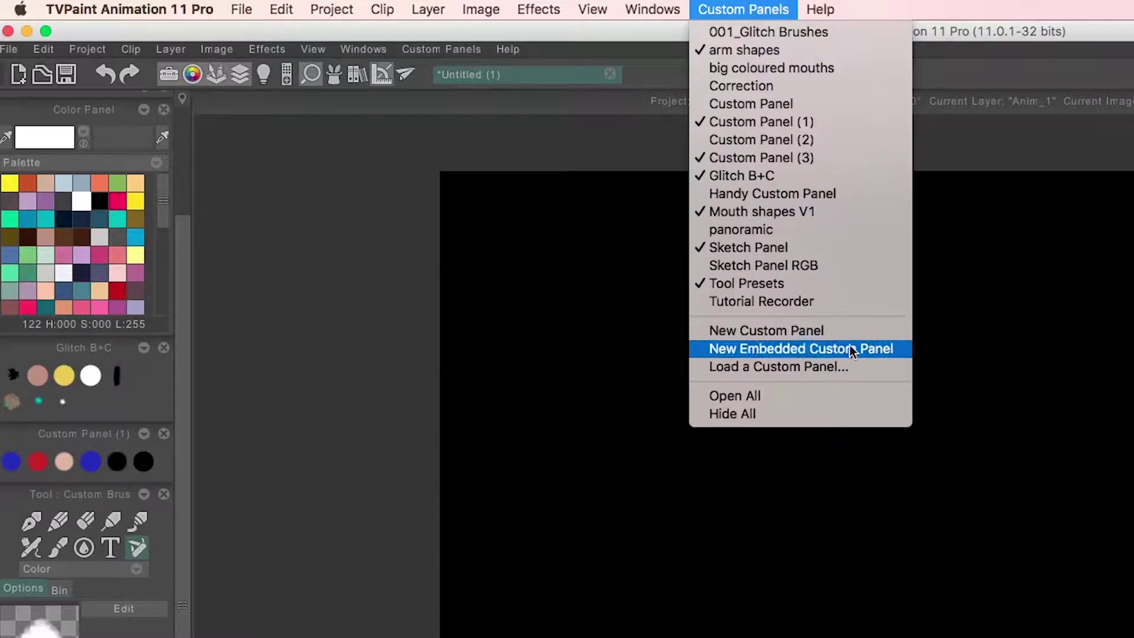
left_click(889, 327)
left_click_drag(445, 223, 785, 268)
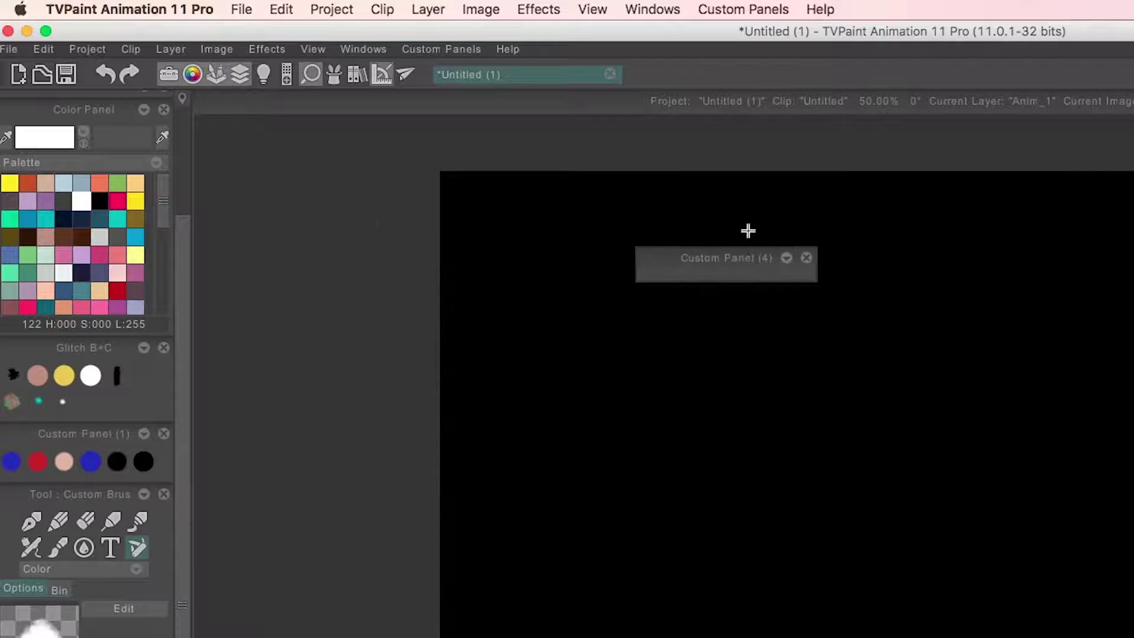
Store the configured AnimBrush in the new custom panel with Grab Current tool
right_click(763, 275)
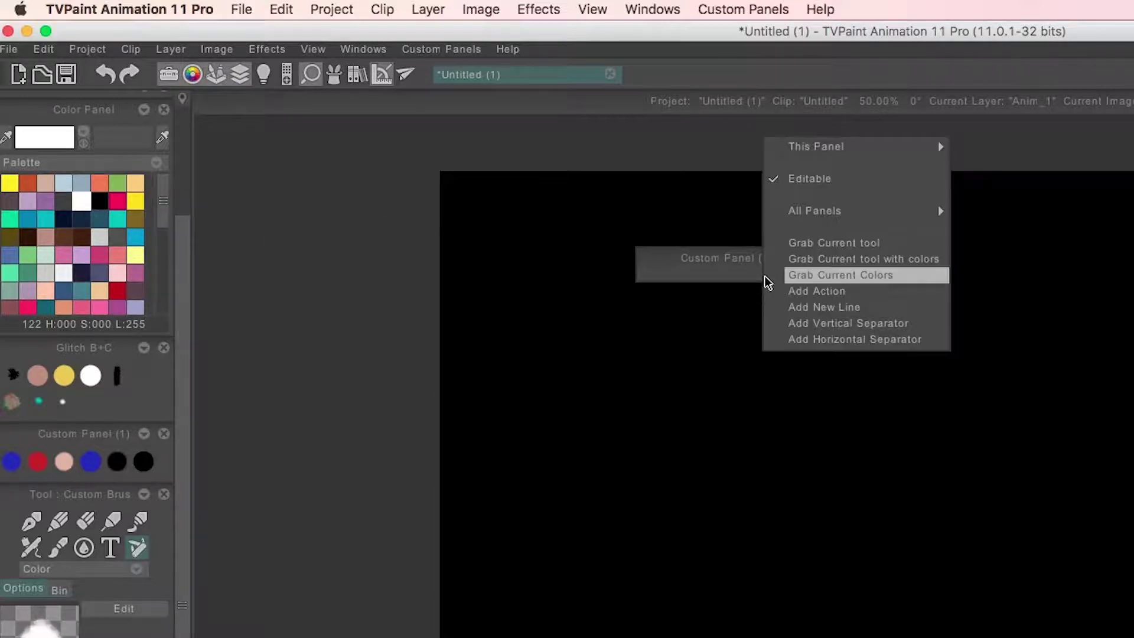
mouse_move(921, 218)
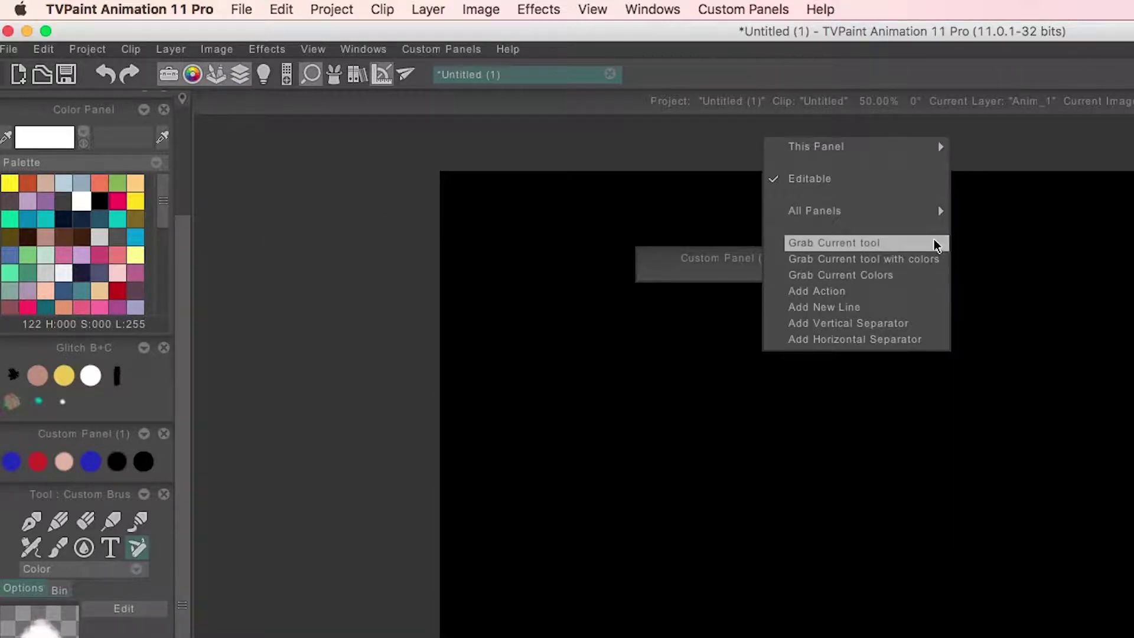
left_click(936, 244)
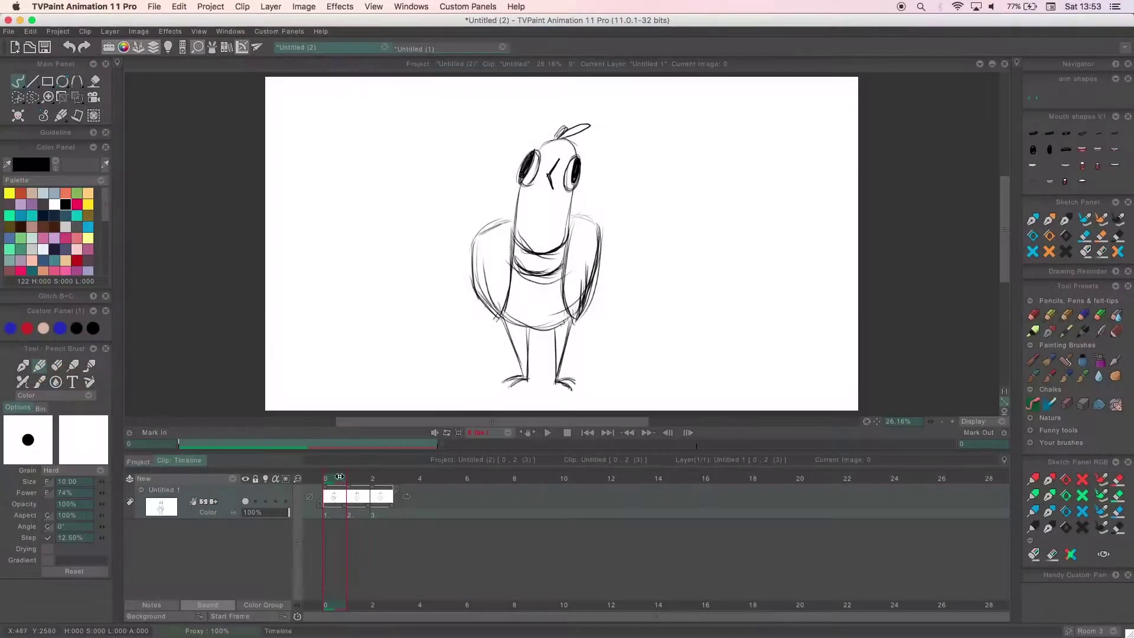
Scrub through the three bird drawings and play the animation
left_click_drag(338, 477, 386, 478)
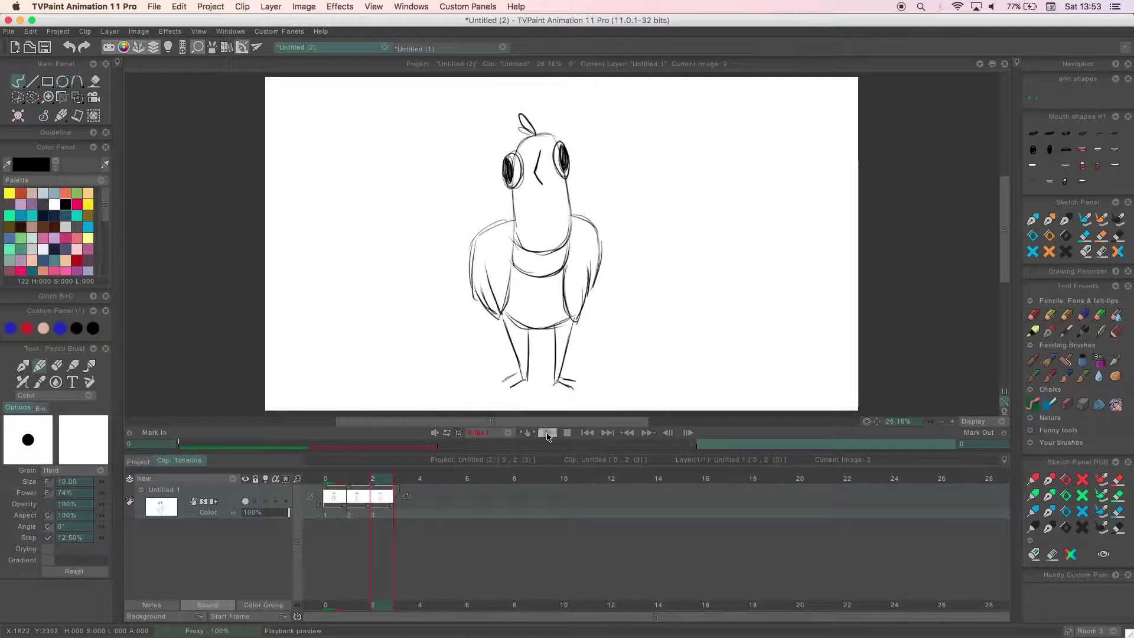
left_click(545, 433)
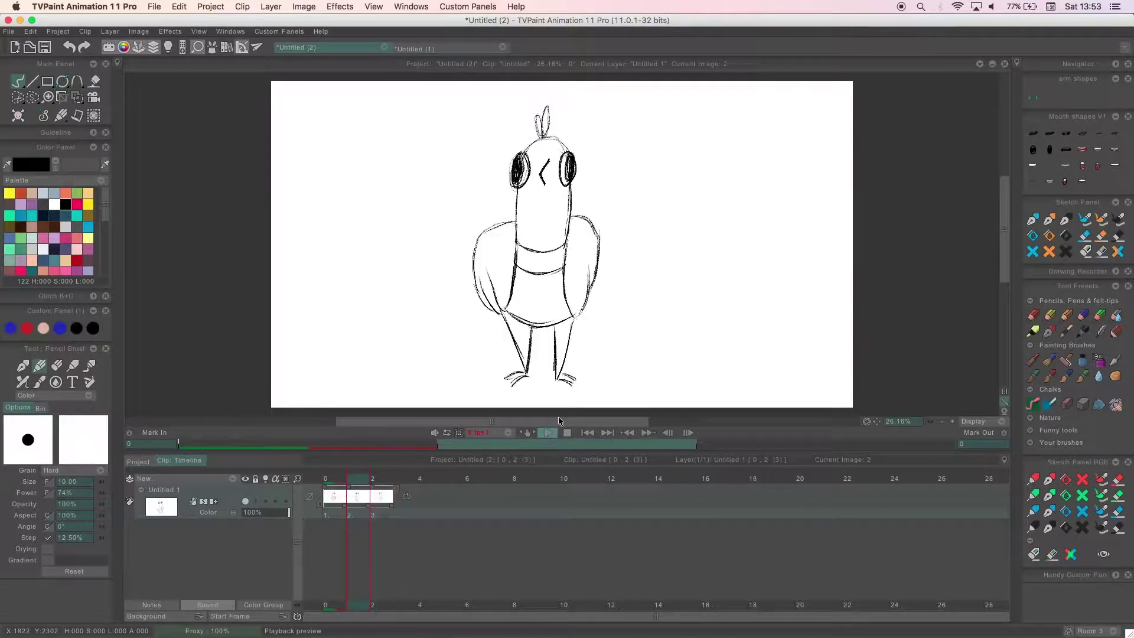
Select all three bird frames and cut the bird out as an AnimBrush with a freehand outline around it
left_click(334, 518)
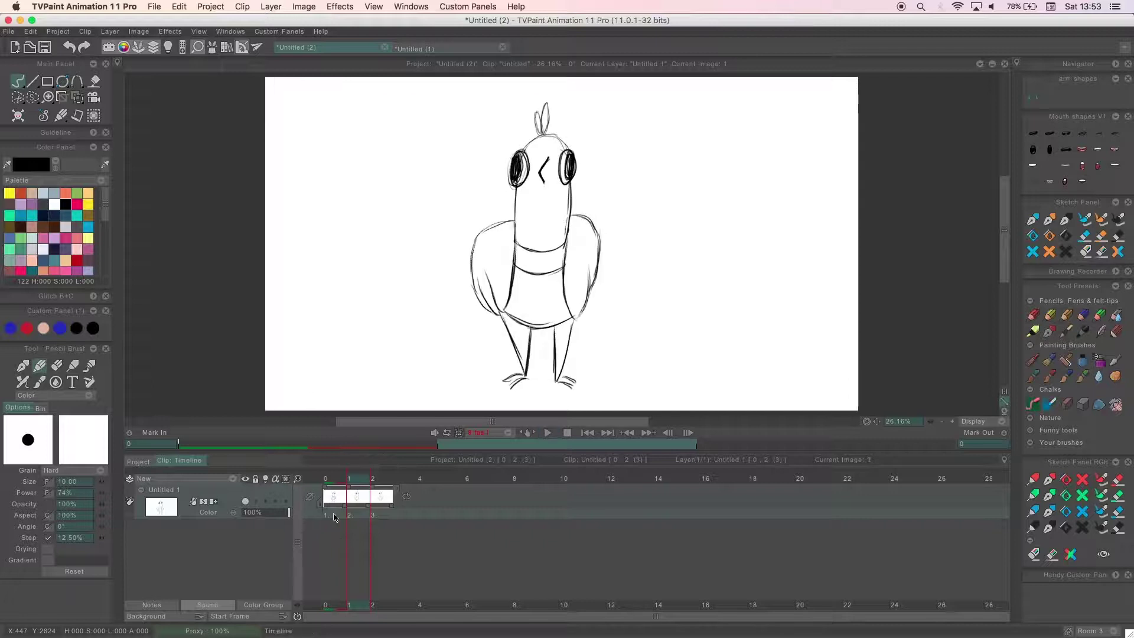
left_click_drag(347, 517, 381, 511)
left_click(19, 97)
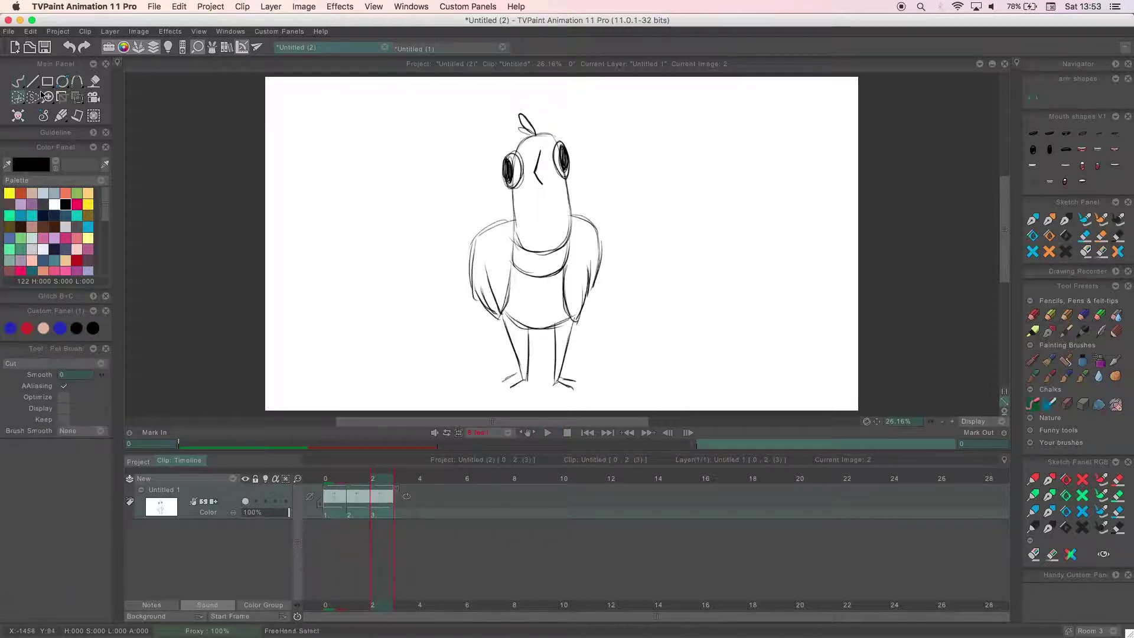
left_click_drag(466, 80, 501, 459)
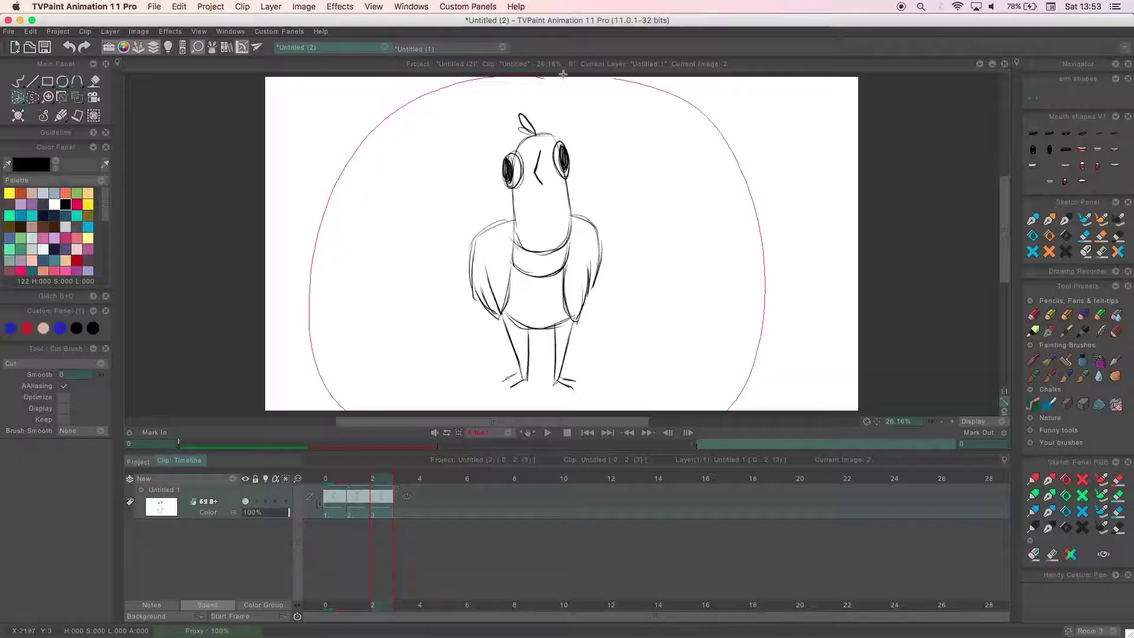
left_click_drag(562, 74, 555, 75)
left_click(553, 349)
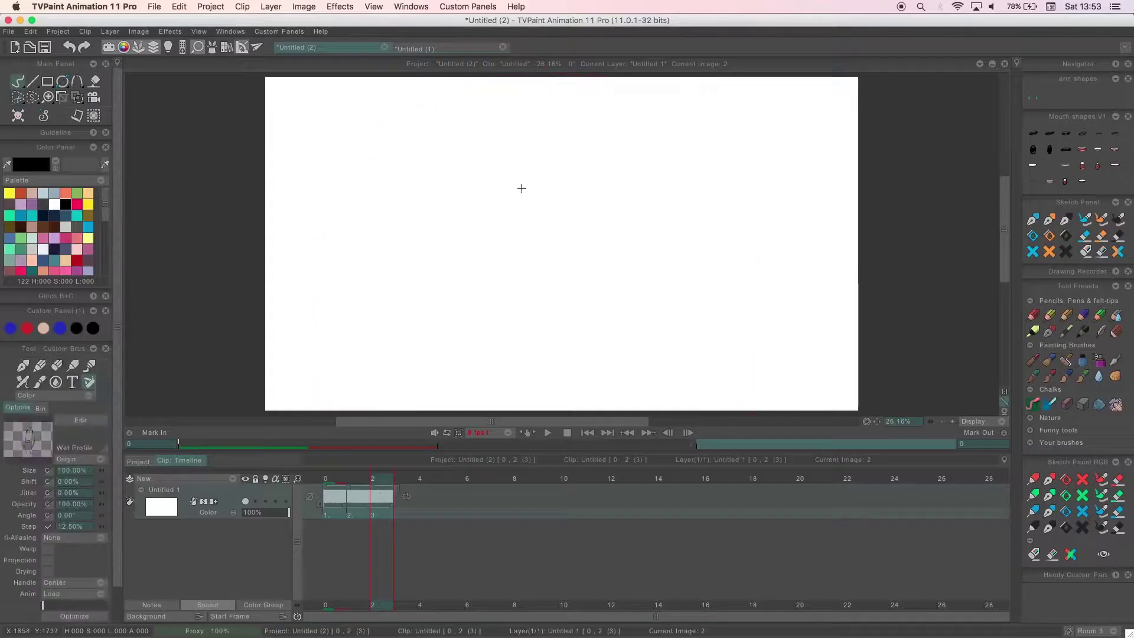
Stamp the three bird poses side by side across the blank frame with the bird AnimBrush
left_click(389, 230)
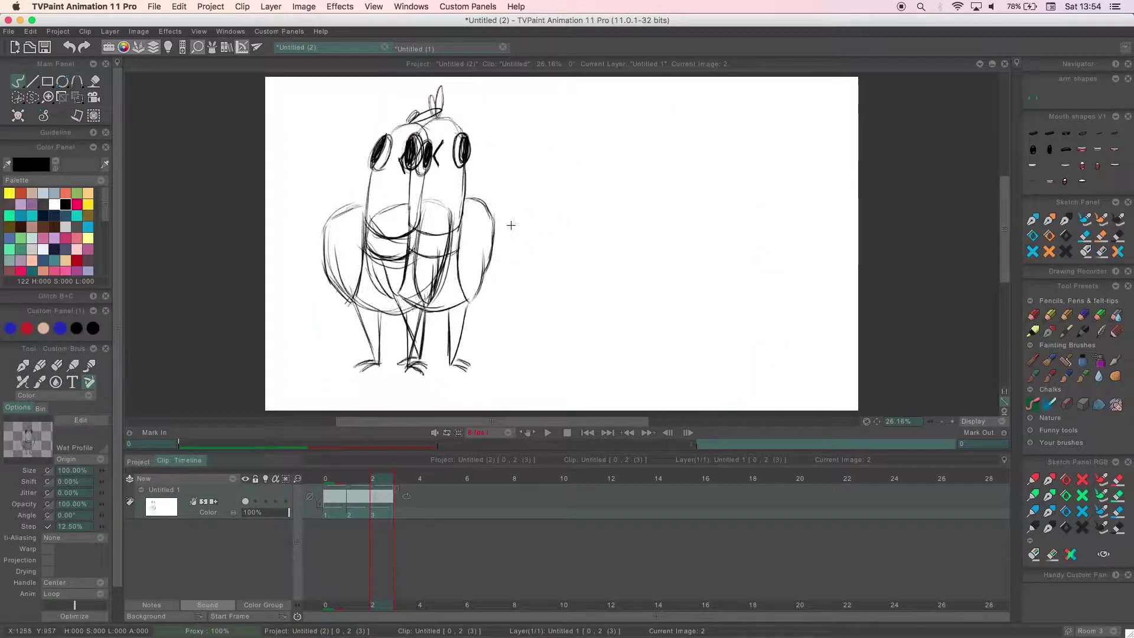
left_click(556, 230)
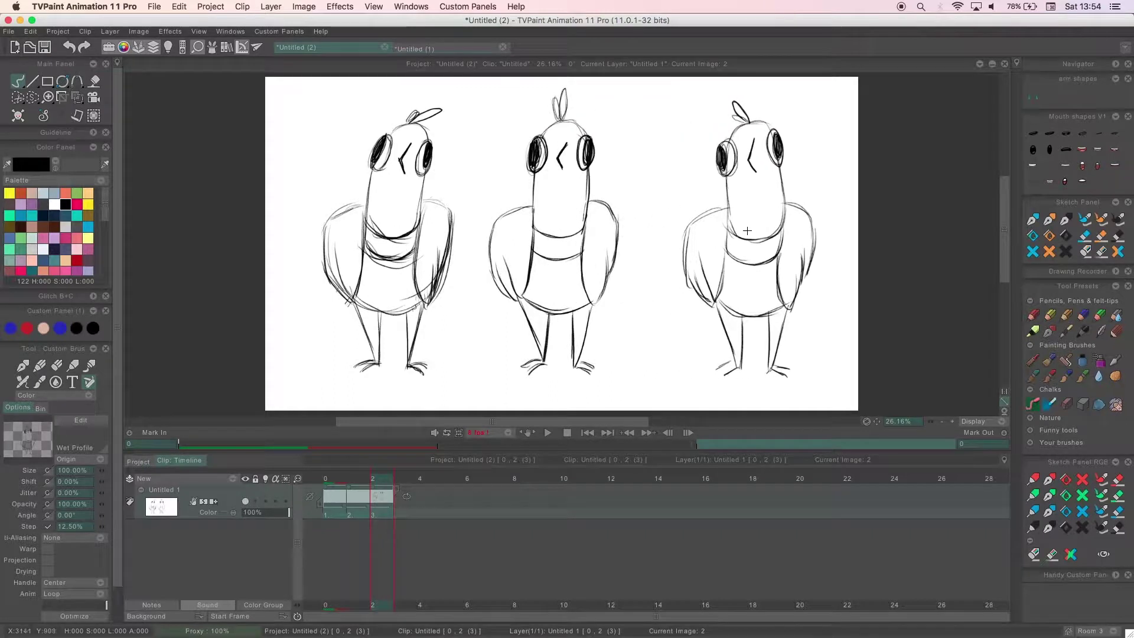
left_click(719, 221)
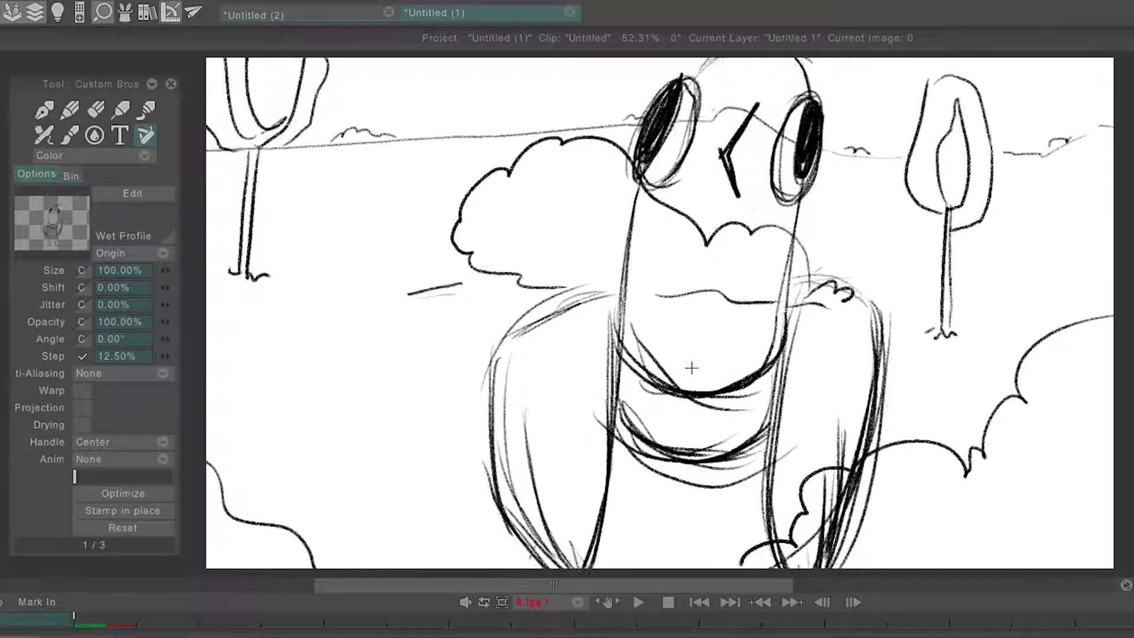
Scale the bird AnimBrush down to about 28.44% over the landscape drawing in Untitled (1)
key("z")
mouse_move(742, 451)
left_mouse_down()
mouse_move(634, 322)
mouse_move(373, 153)
mouse_move(924, 461)
mouse_move(952, 494)
mouse_move(567, 184)
mouse_move(994, 524)
mouse_move(869, 435)
mouse_move(762, 397)
left_mouse_up()
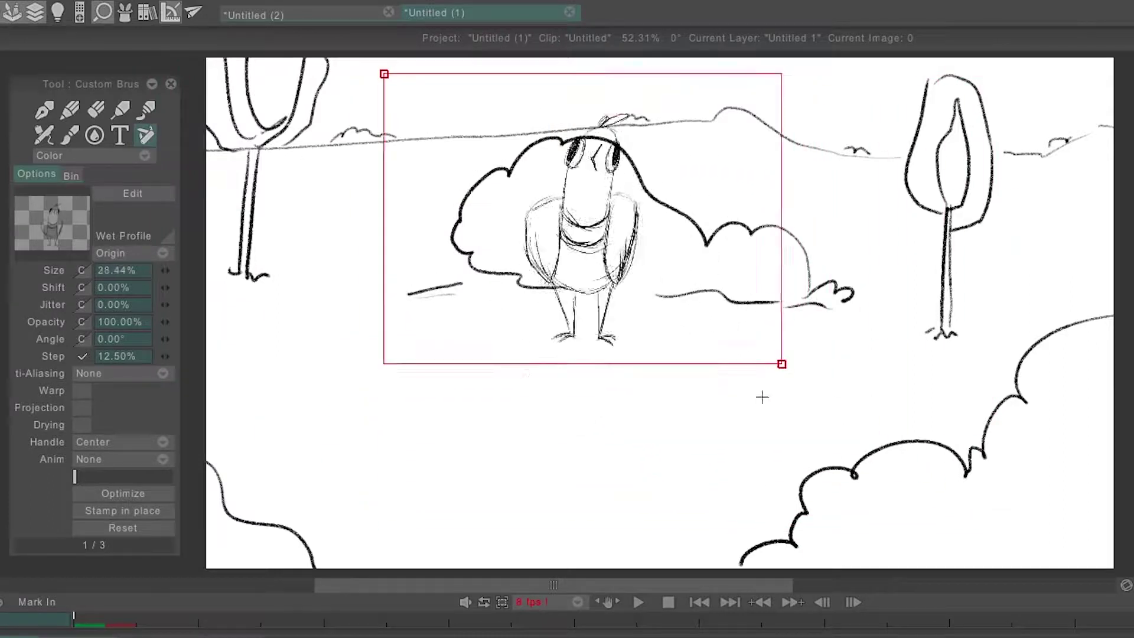
Flip the bird AnimBrush horizontally and vertically, and rotate it over the landscape drawing
key("x")
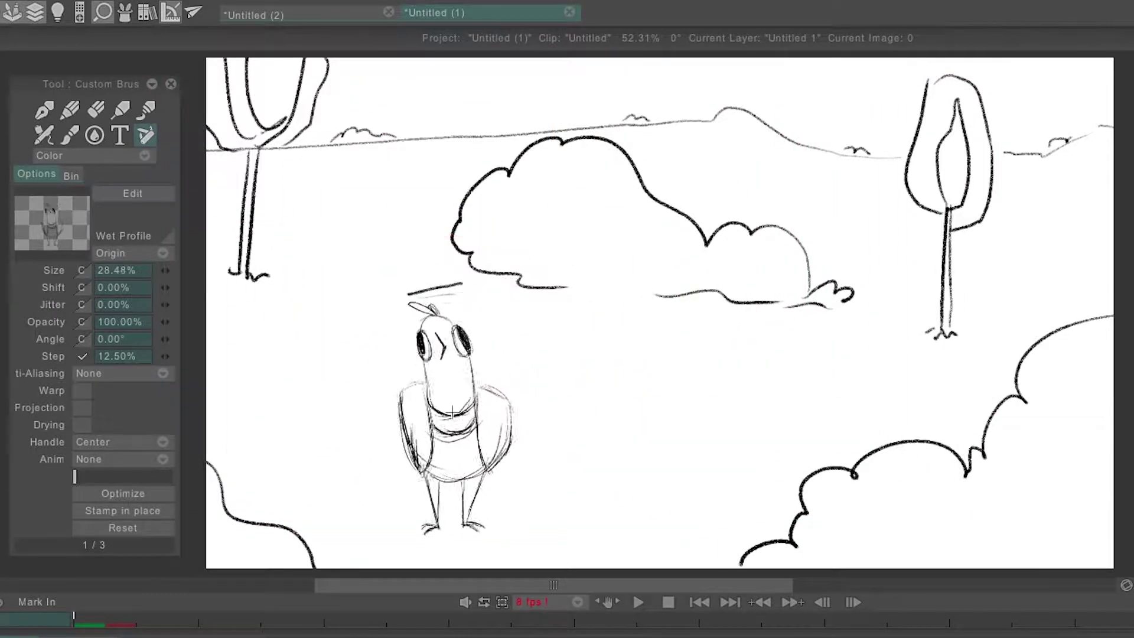
left_click(454, 408)
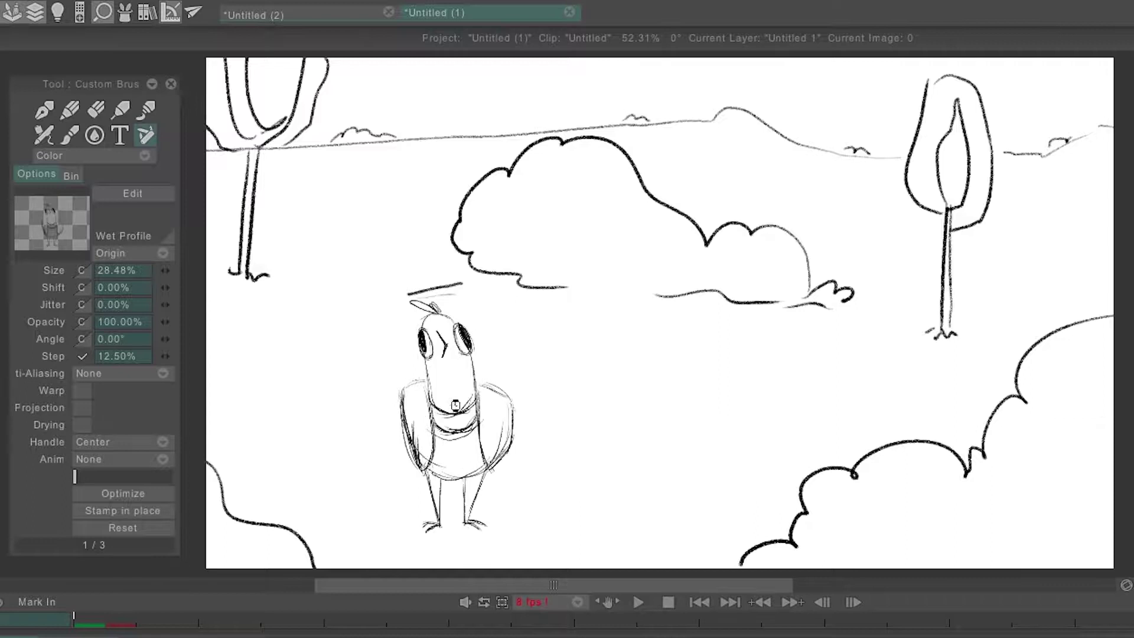
key("x")
key("y")
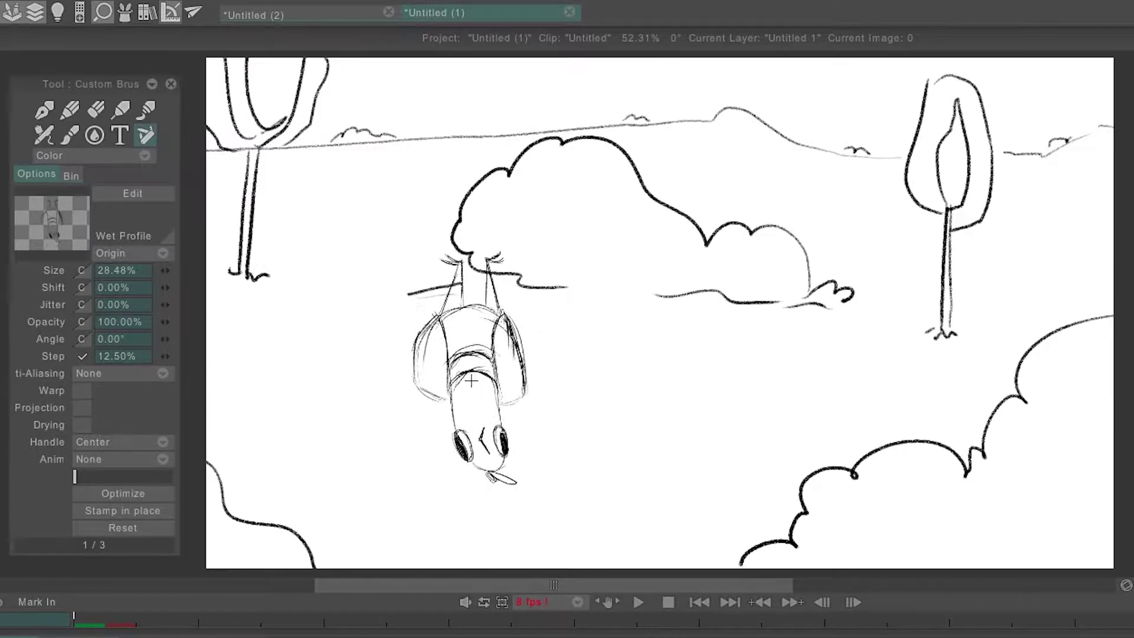
key("y")
key("r")
left_click_drag(721, 397, 704, 324)
left_click(687, 334)
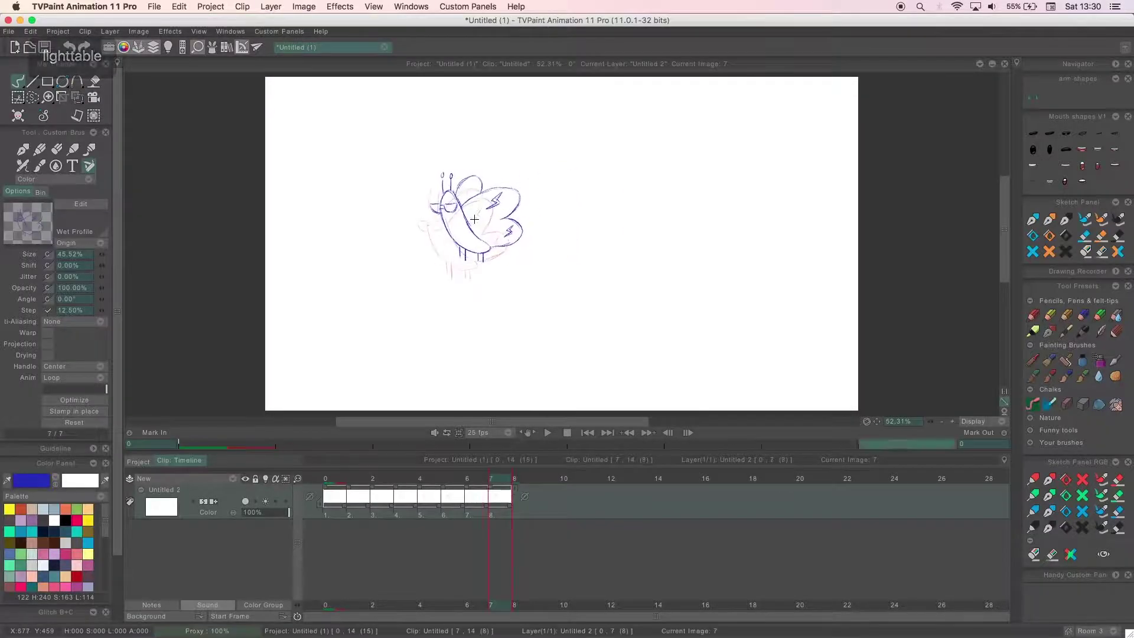
Stamp the looping butterfly AnimBrush along a flight path on successive frames, and scrub through the resulting animation
key("BackSpace")
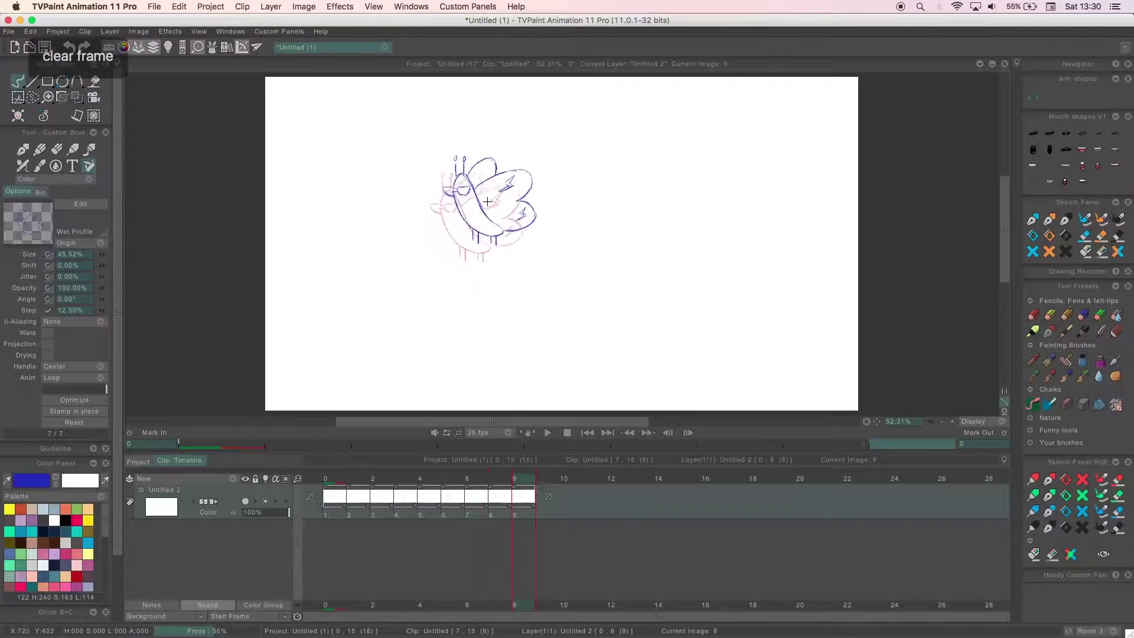
left_click(487, 201)
key("BackSpace")
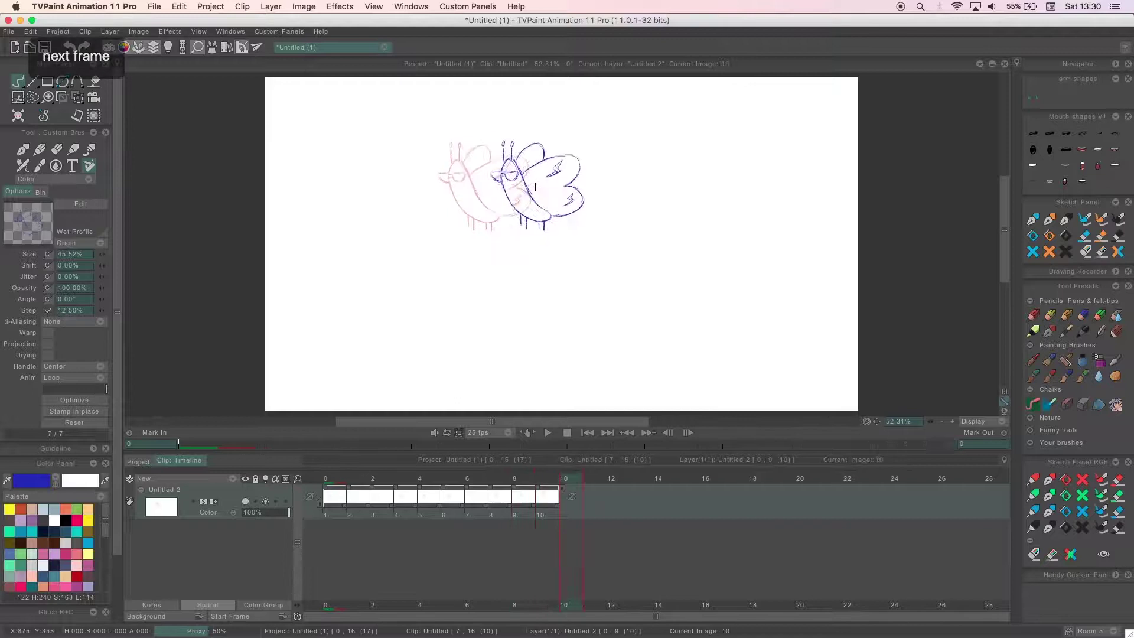
left_click(481, 178)
left_click_drag(329, 479, 546, 477)
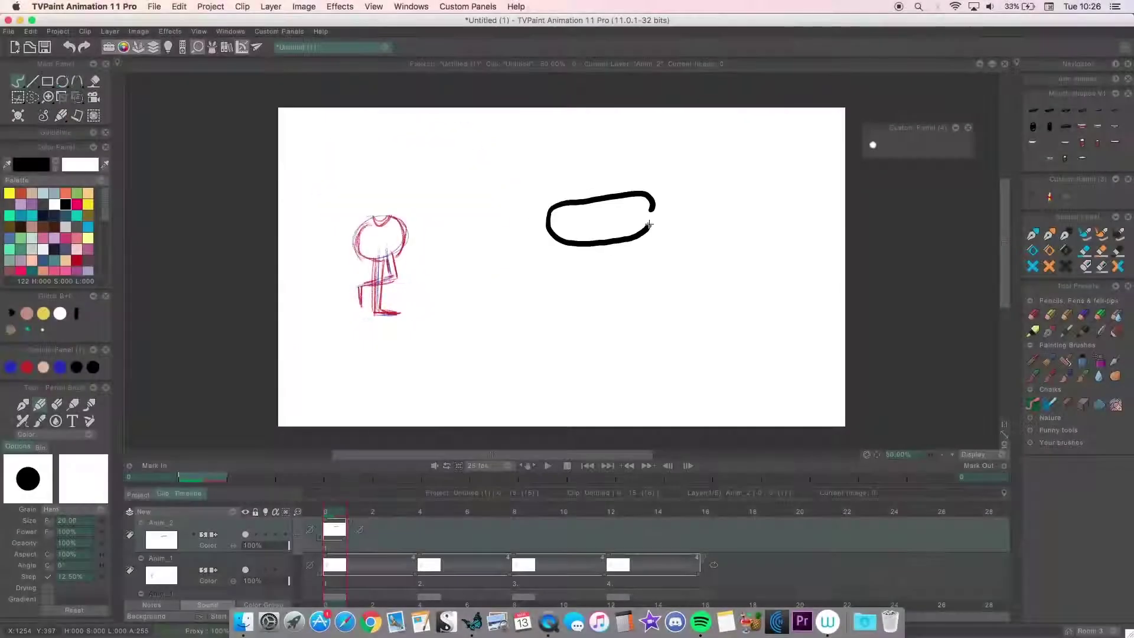
Turn on the light table and draw the next mouth shape on new frames after the toothed mouth in the Anim_2 layer
key("Right")
key("l")
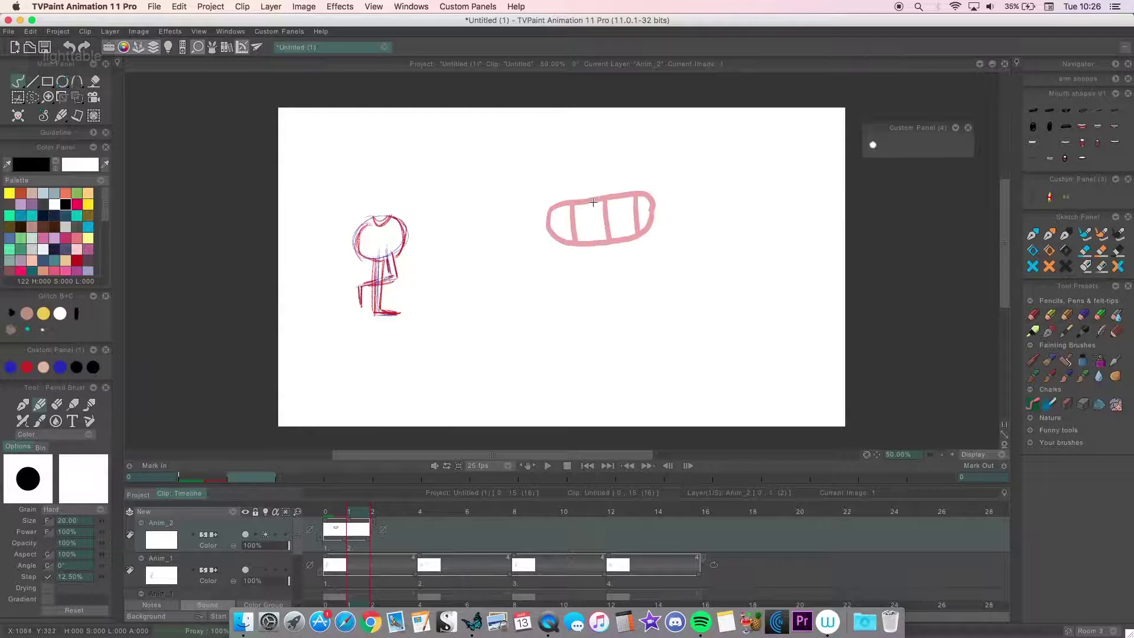
key("Right")
key("BackSpace")
mouse_move(598, 196)
left_mouse_down()
mouse_move(606, 191)
mouse_move(598, 207)
mouse_move(644, 187)
left_mouse_up()
Draw the remaining mouth shapes on new frames of the Anim_2 layer until there are seven drawings
key("Right")
key("BackSpace")
left_click(426, 508)
key("Return")
key("Return")
mouse_move(561, 204)
left_mouse_down()
mouse_move(590, 207)
mouse_move(590, 196)
mouse_move(667, 189)
left_mouse_up()
key("Return")
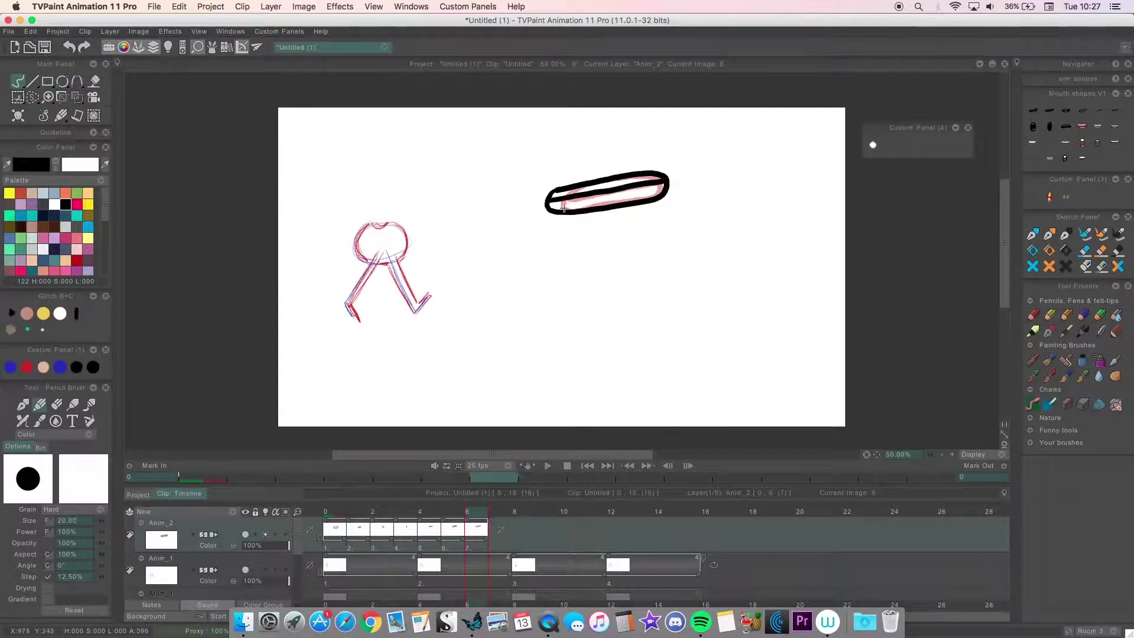
key("Left")
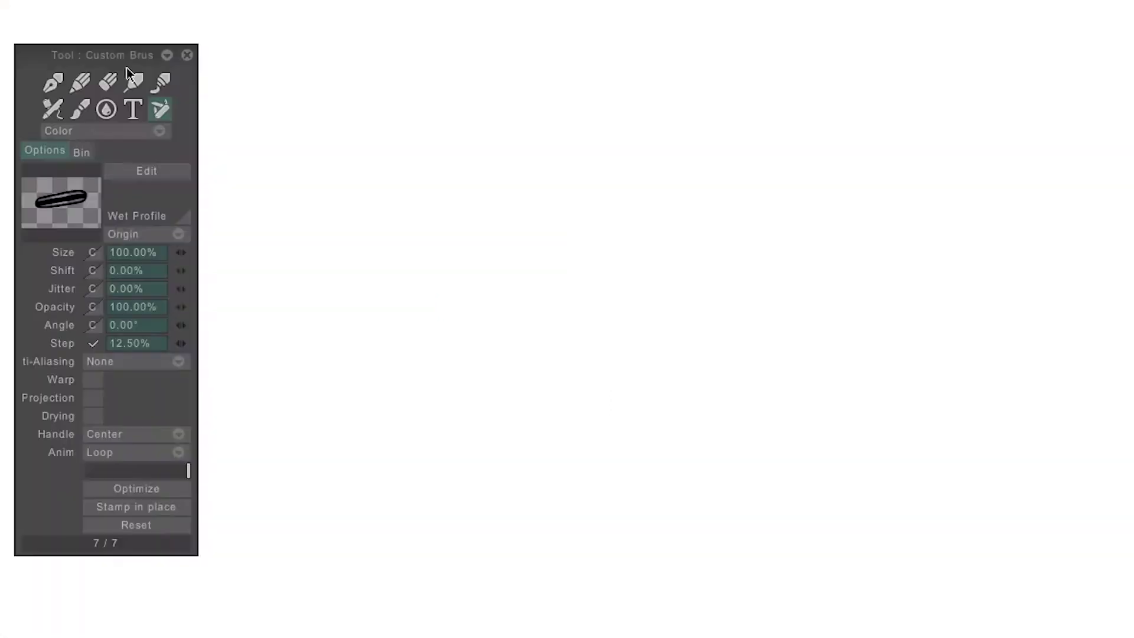
Set the mouth AnimBrush's Anim mode to None and stamp the toothed mouth three times in a row
left_click(179, 455)
left_click(224, 406)
left_click(426, 192)
left_click(573, 186)
left_click(722, 185)
Choose individual frames of the mouth AnimBrush, including frame 1 of 7, and stamp them below the toothed mouths
left_click(428, 327)
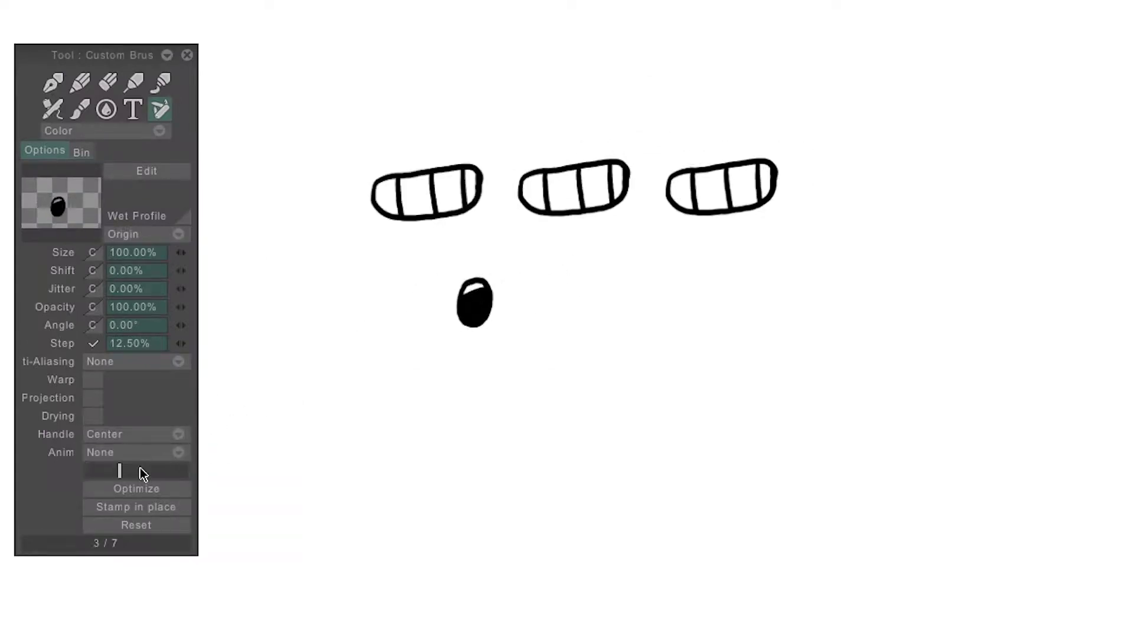
left_click_drag(119, 475, 85, 472)
left_click_drag(378, 434, 405, 427)
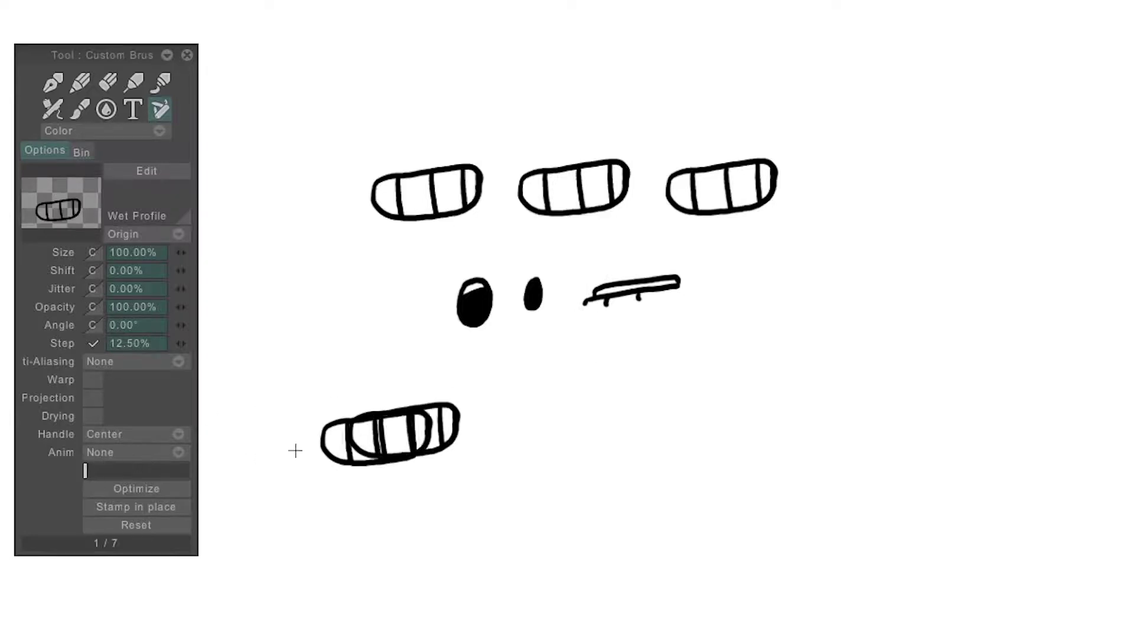
mouse_move(112, 475)
left_mouse_down()
mouse_move(177, 467)
mouse_move(124, 485)
mouse_move(212, 486)
left_mouse_up()
left_click(680, 412)
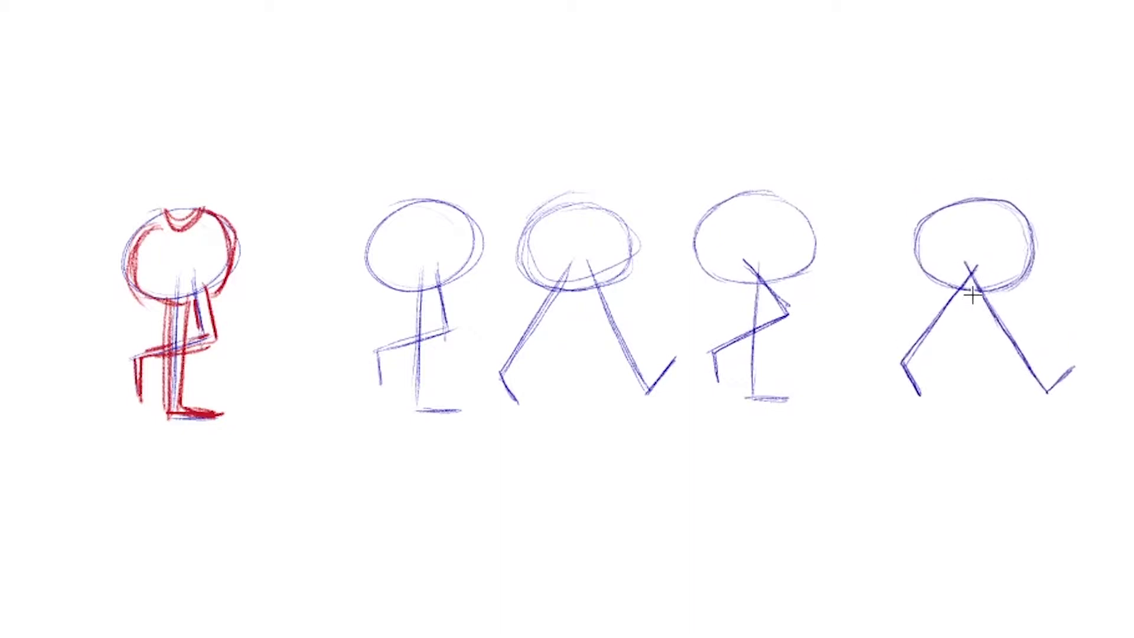
Stamp the walking legs beside the other walk poses, and two successive hand poses with the looping hand AnimBrush
left_click(908, 294)
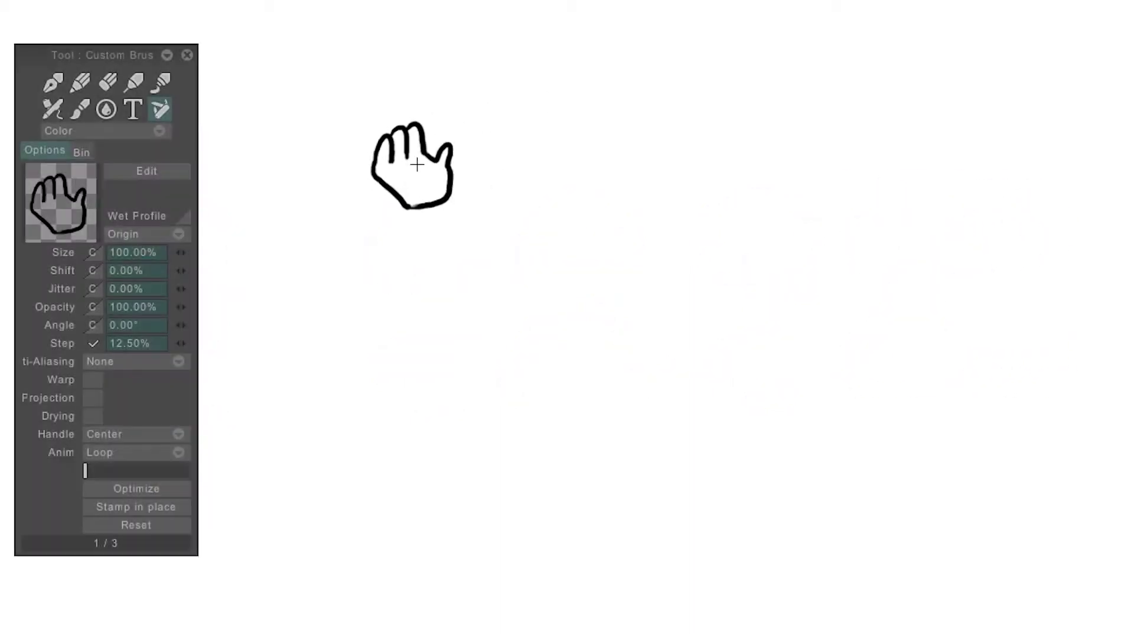
left_click(419, 163)
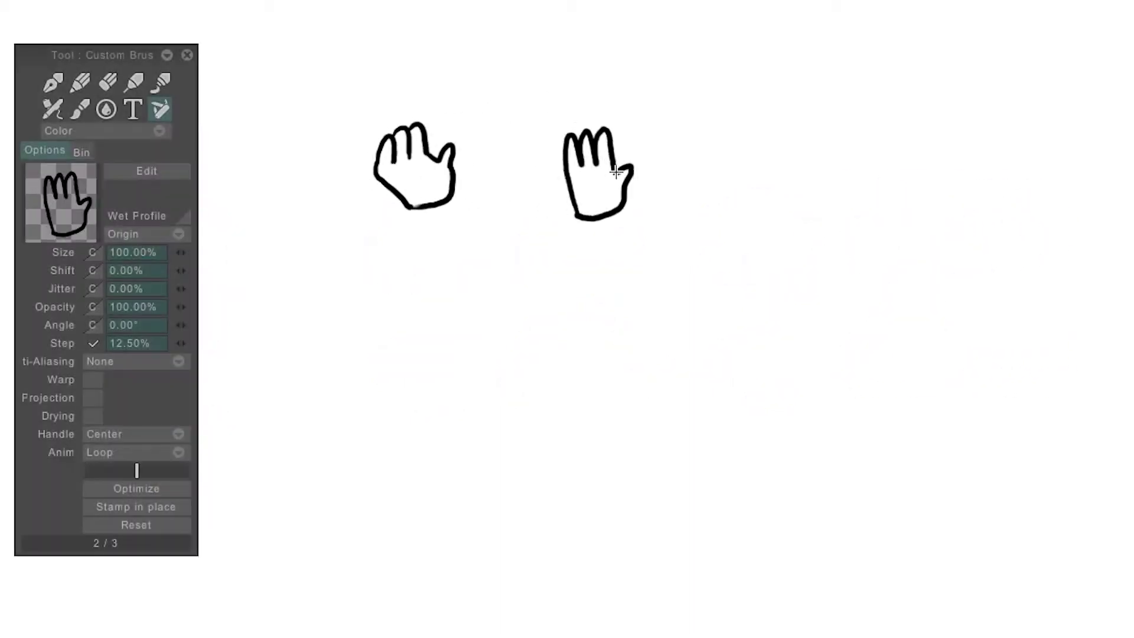
left_click(628, 164)
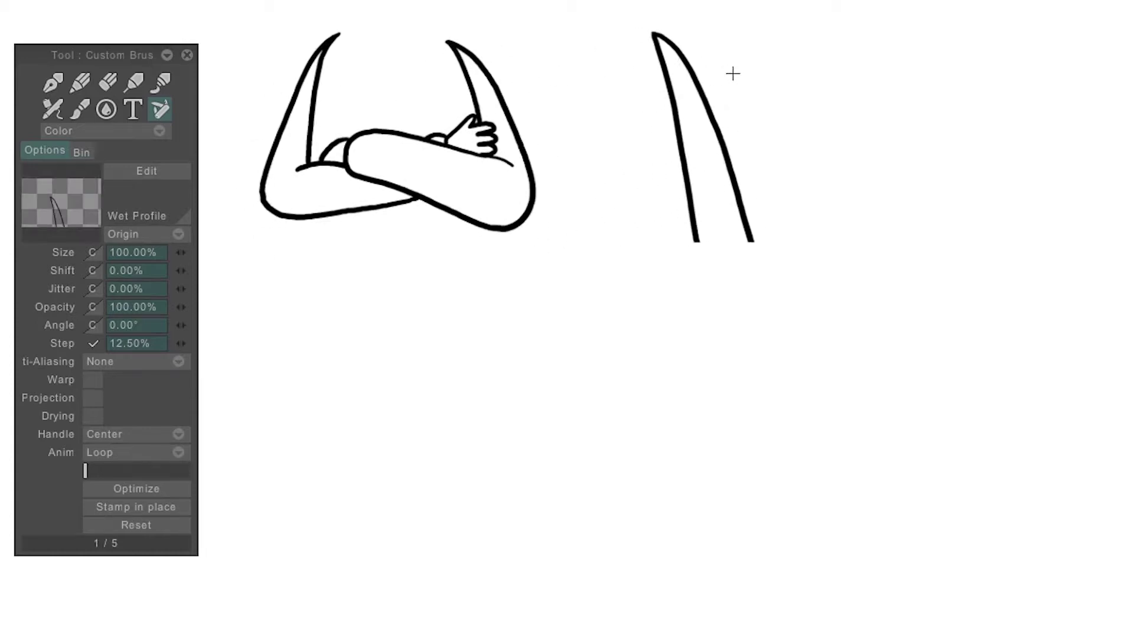
Stamp the successive arm poses across the blank frame with the looping five-frame arm AnimBrush
left_click(733, 70)
left_click(936, 69)
left_click(326, 301)
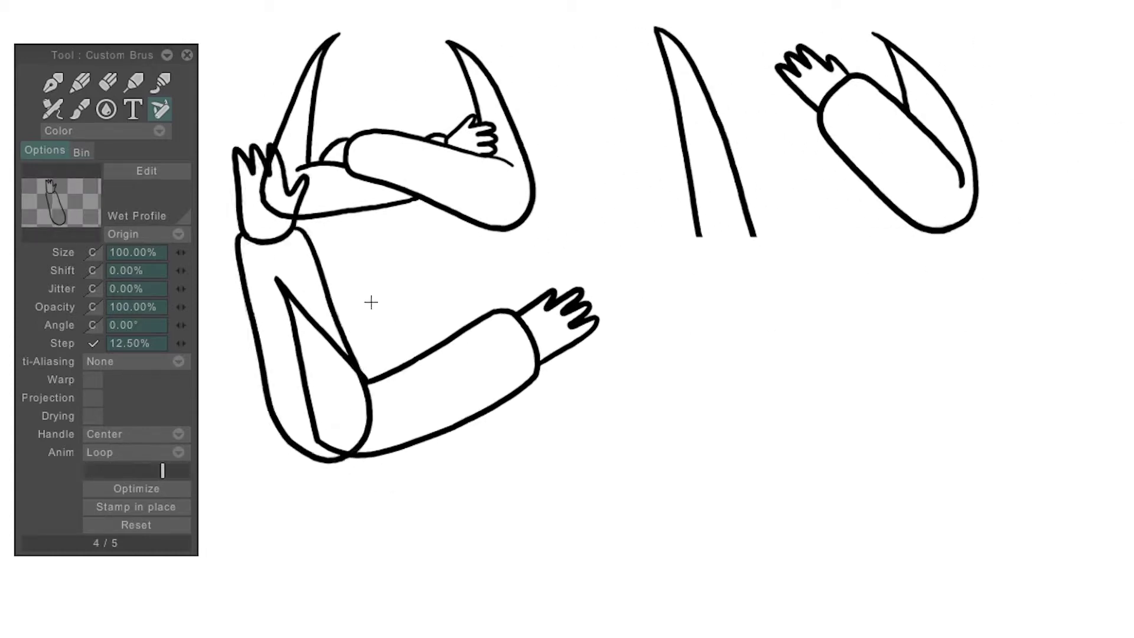
left_click(799, 449)
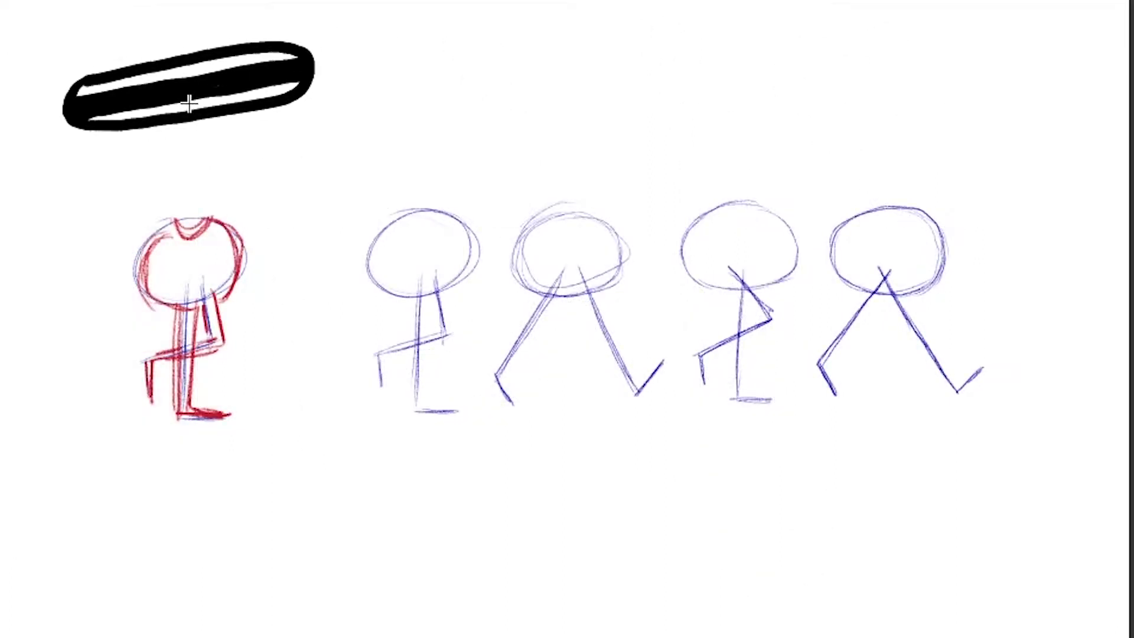
Stamp the toothed, half-open and round mouth shapes beside the flat mouth in a row above the walk poses
left_click_drag(366, 77, 573, 71)
left_click_drag(643, 89, 780, 71)
left_click_drag(892, 54, 914, 72)
left_click(936, 65)
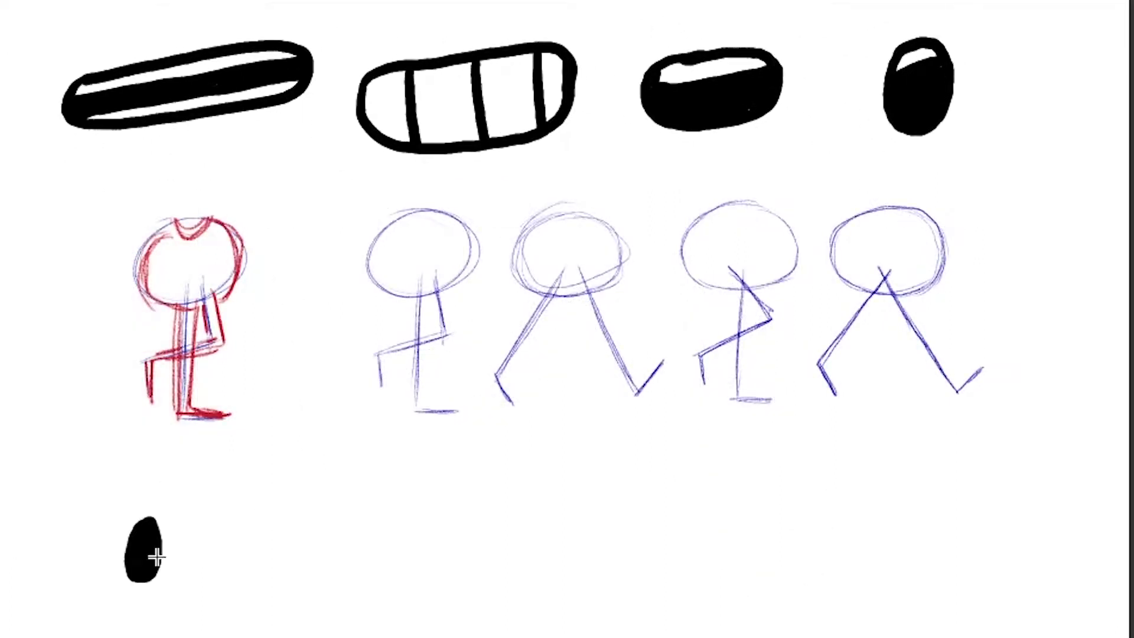